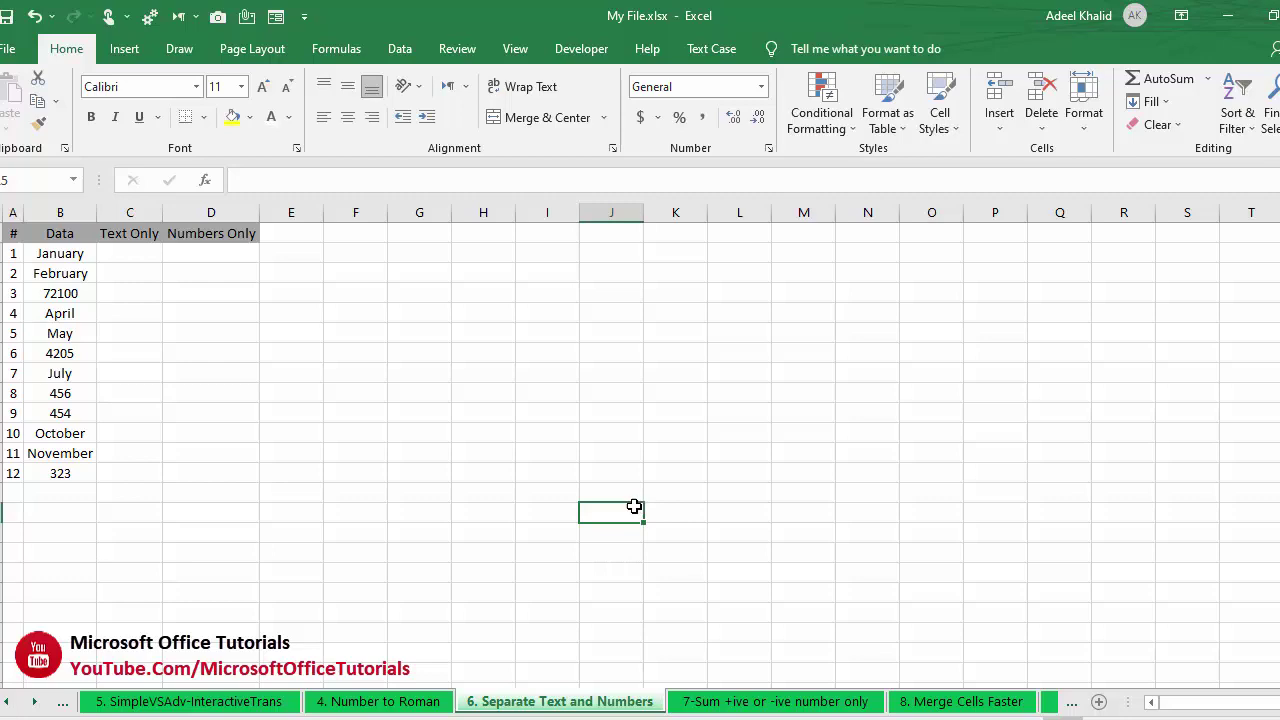
Step: Review the mixed Data values and the empty Text Only and Numbers Only columns
click(416, 438)
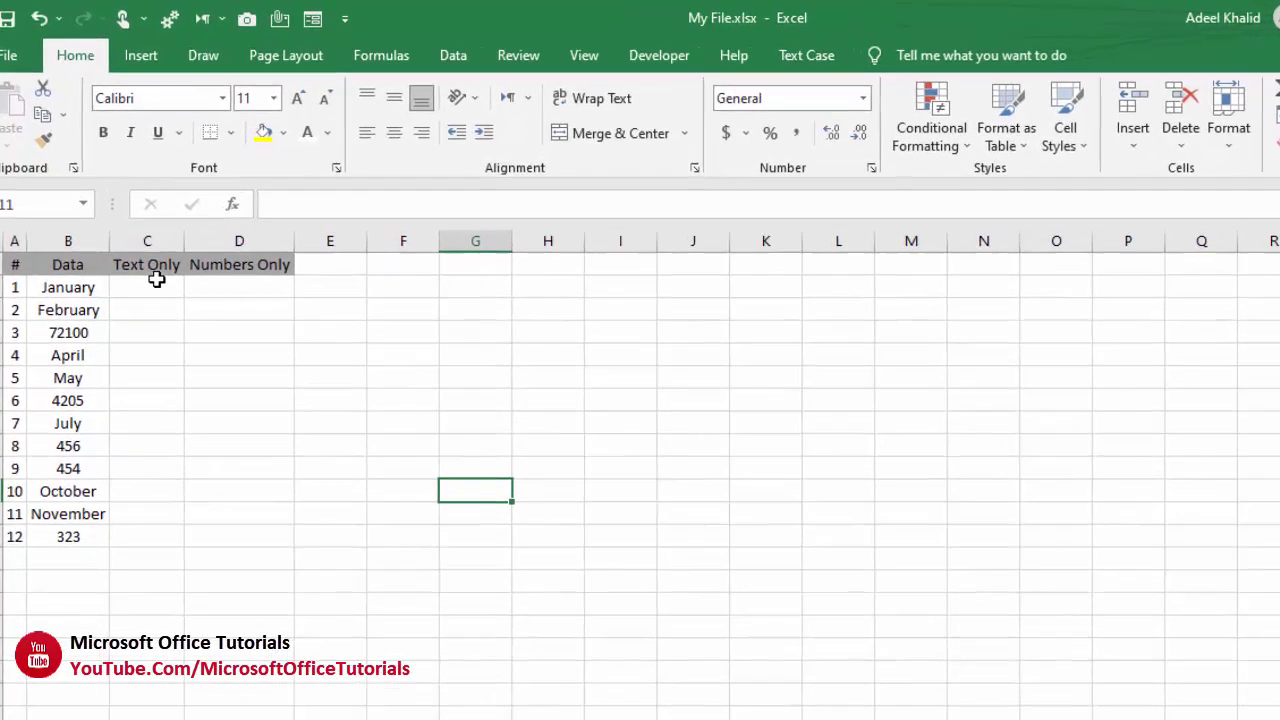
drag(135, 252, 122, 470)
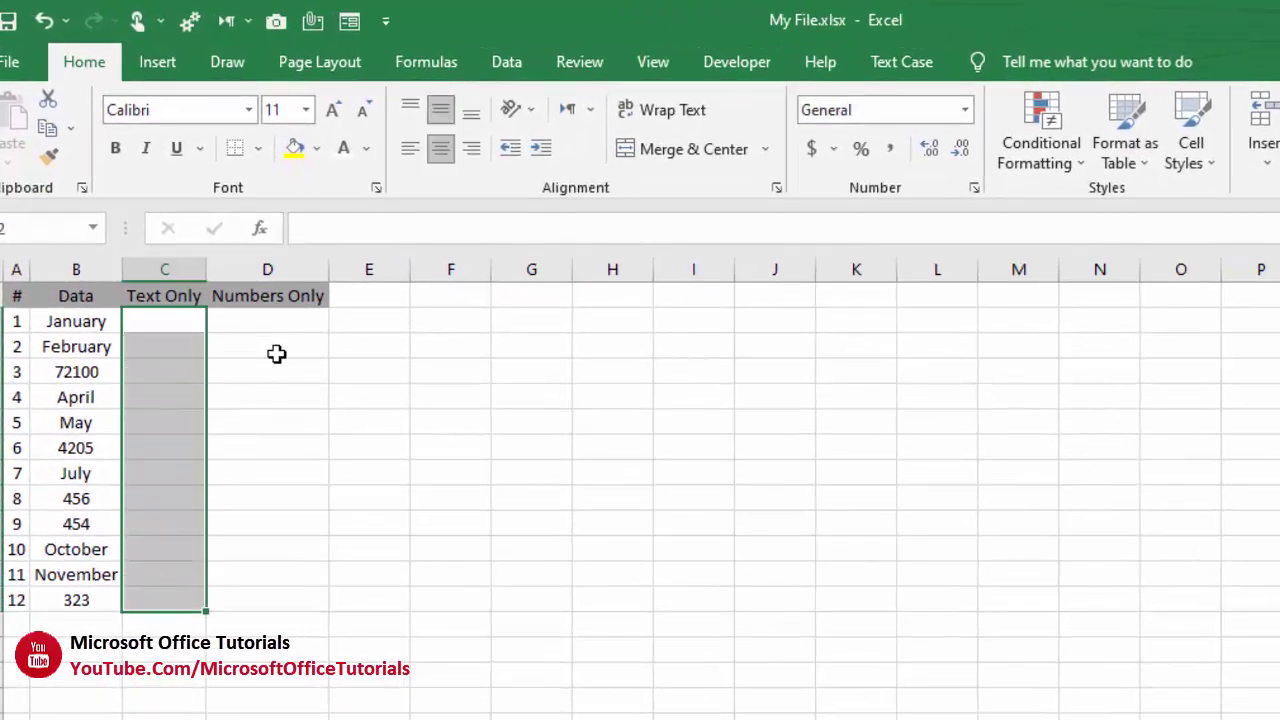
drag(276, 320, 186, 601)
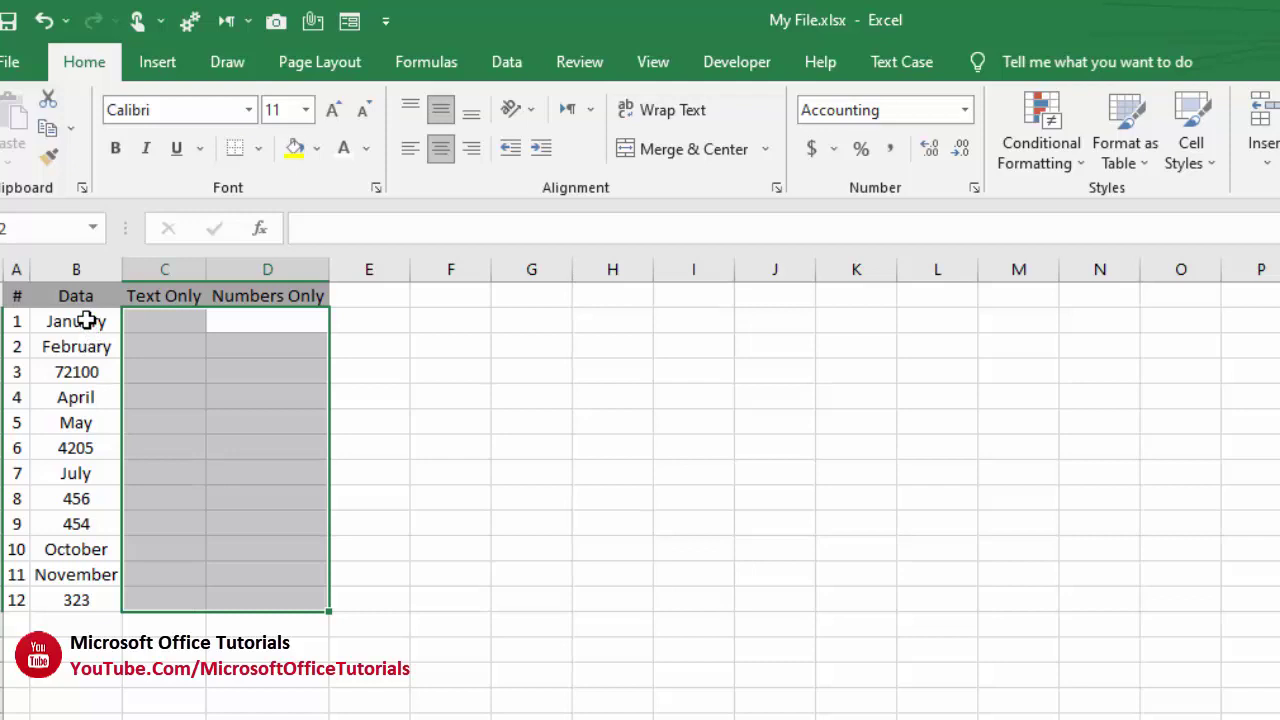
drag(87, 318, 89, 597)
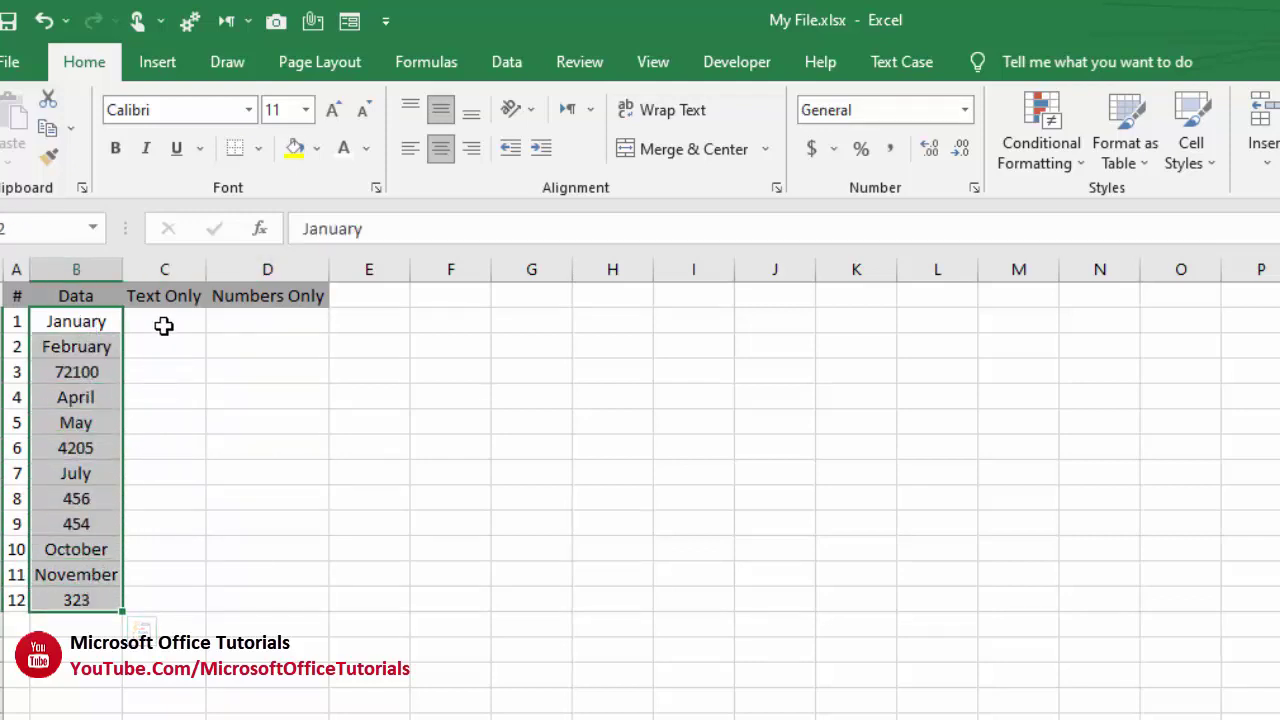
drag(168, 320, 158, 596)
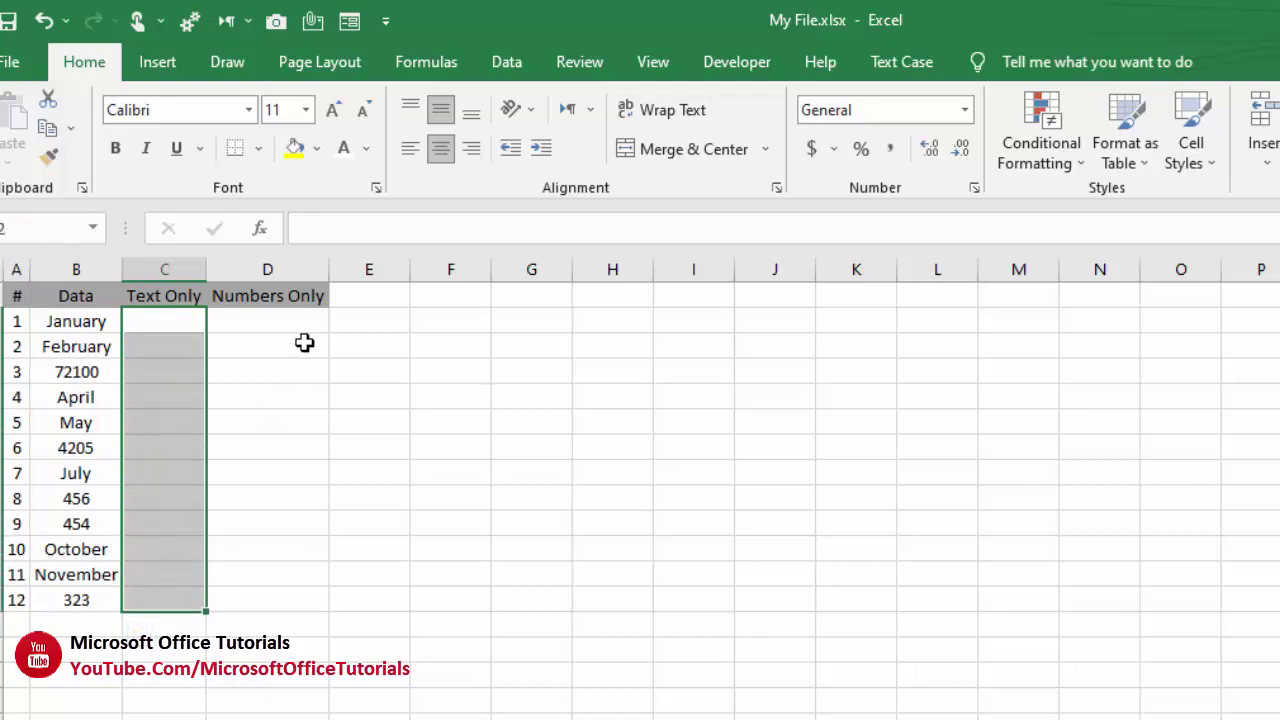
drag(305, 322, 277, 603)
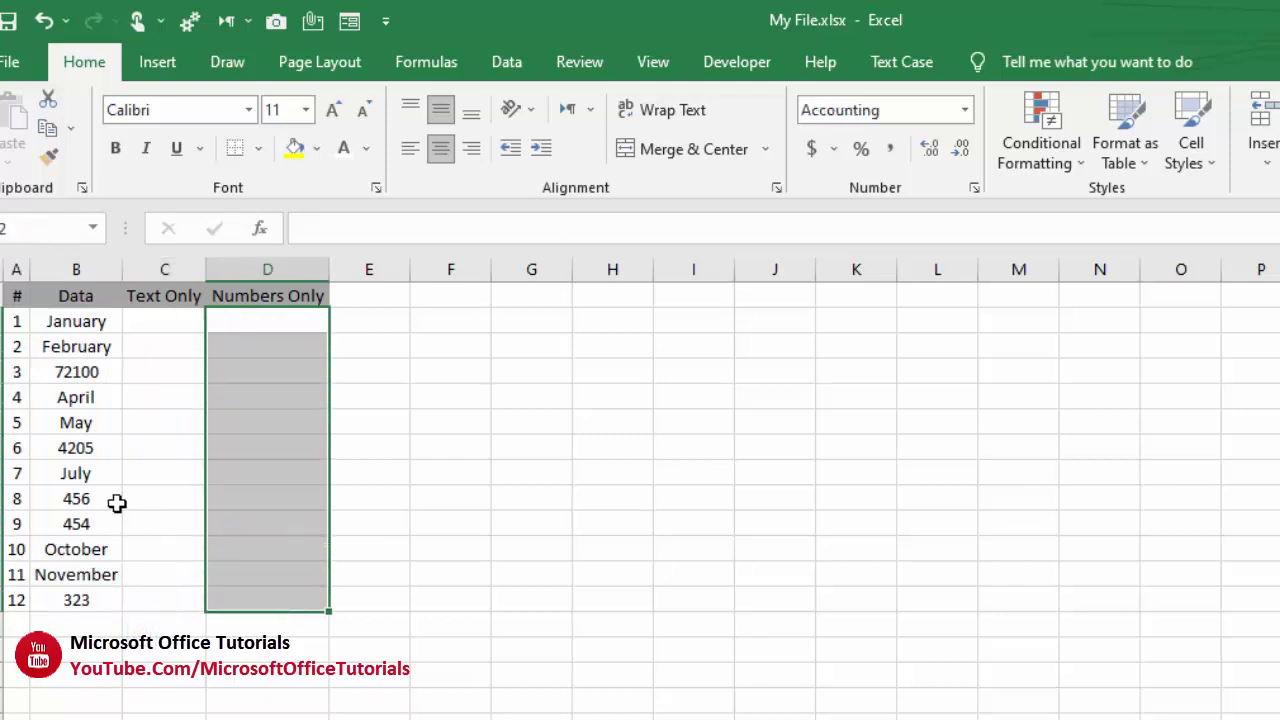
drag(117, 506, 110, 505)
click(178, 493)
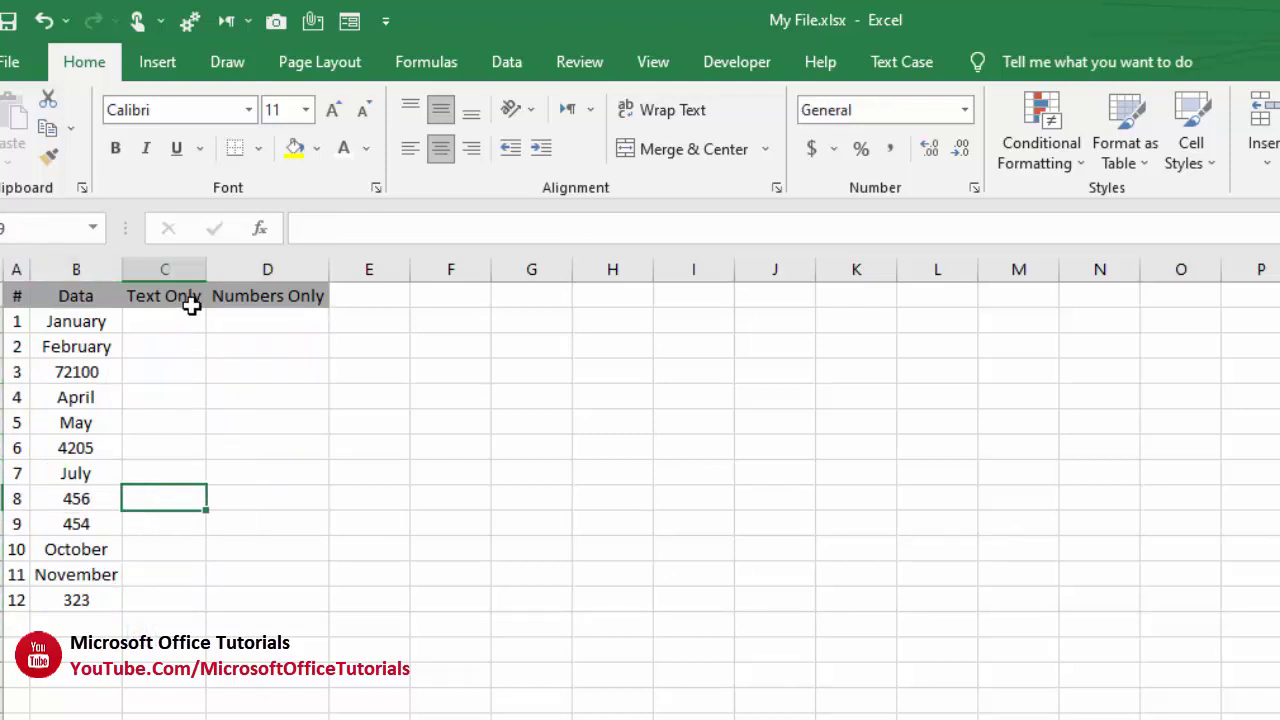
Step: Enter =T(B2) in the first Text Only cell, C1
click(189, 318)
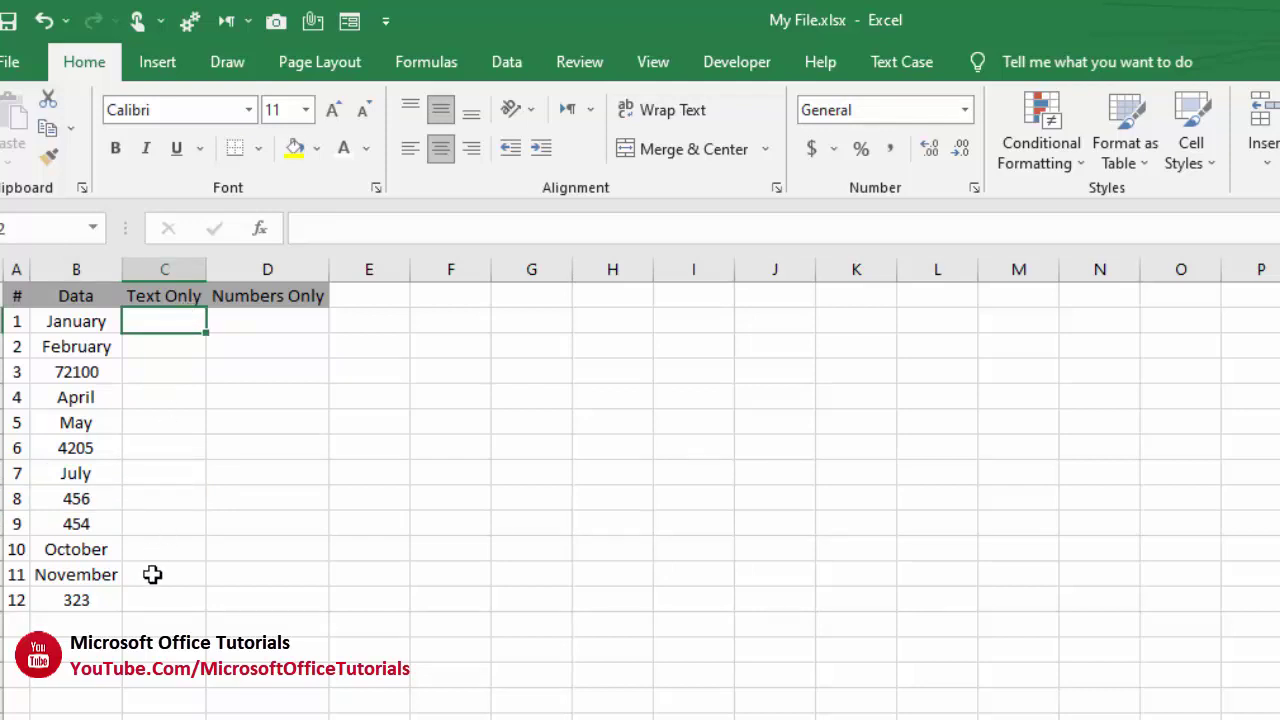
text(=t)
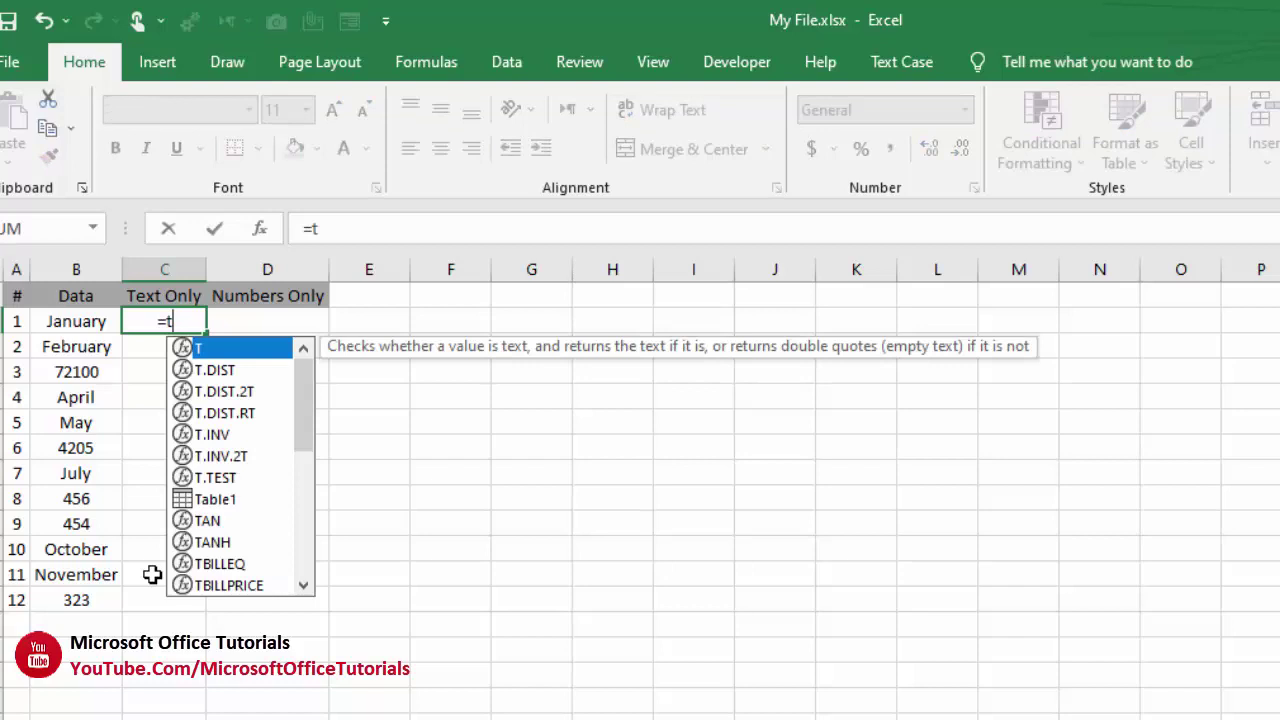
key(Tab)
click(78, 322)
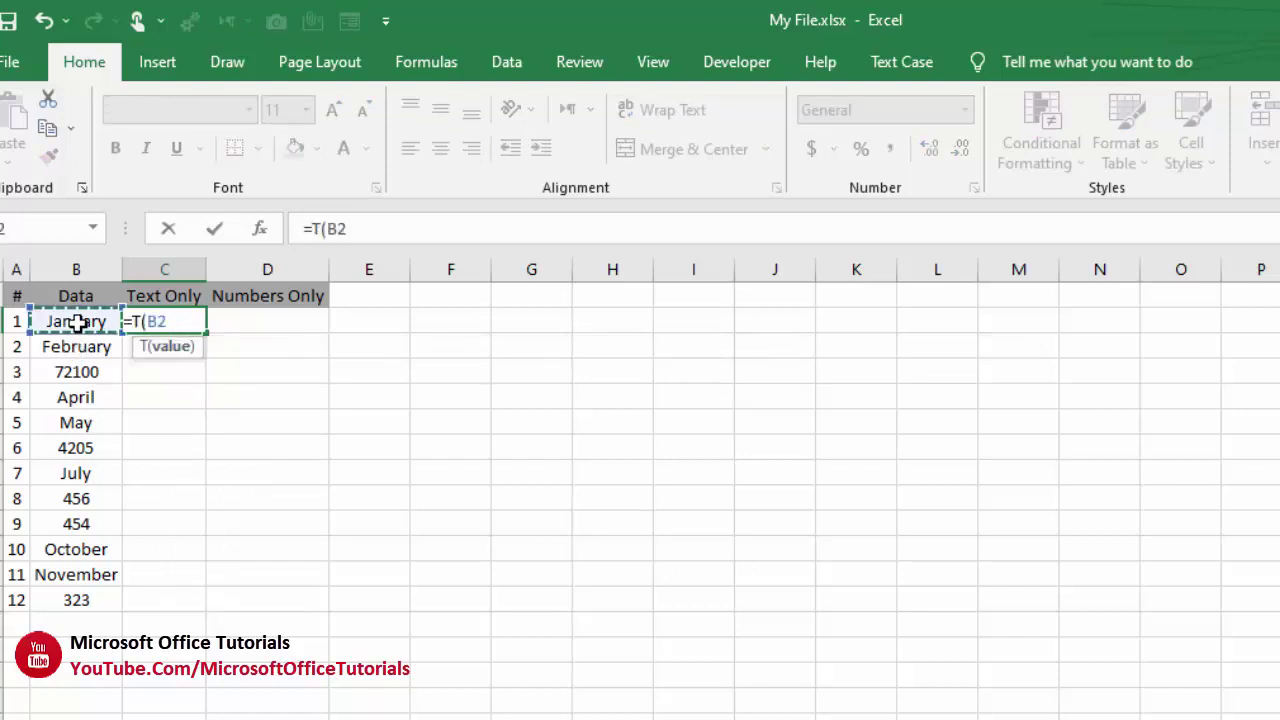
text())
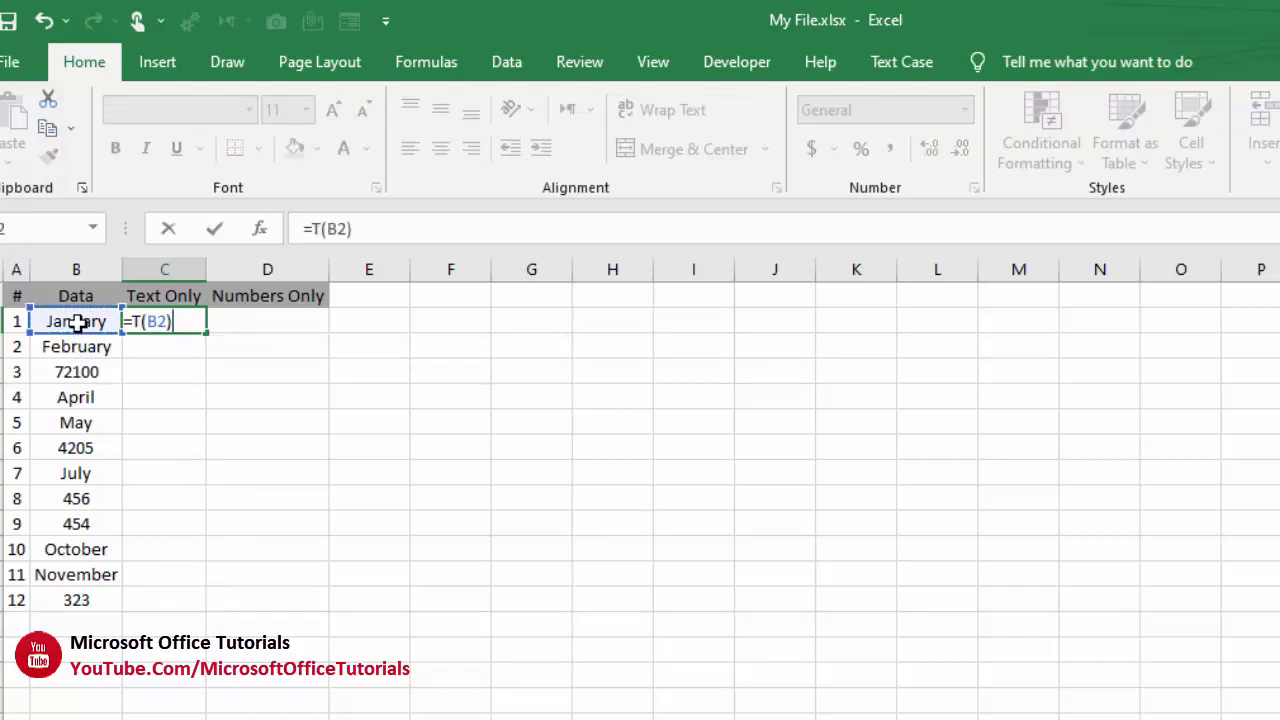
key(Return)
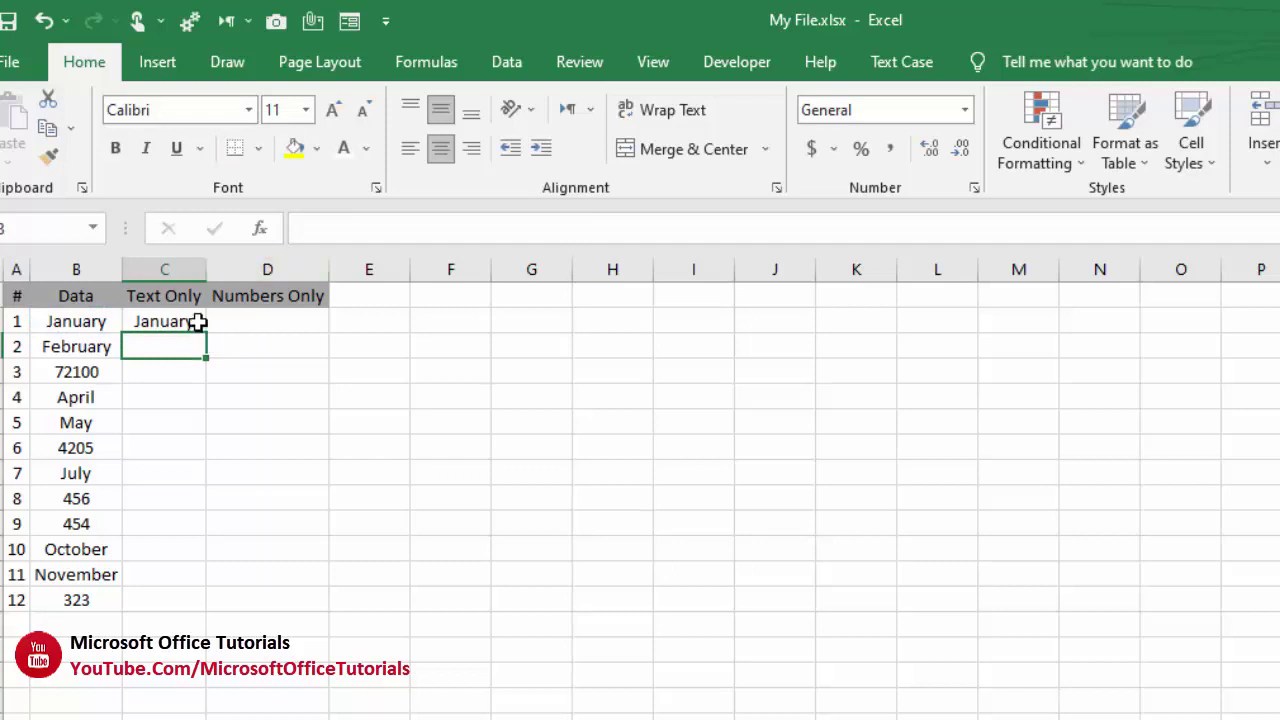
Step: Copy the T formula down the Text Only column to extract the month names
click(198, 321)
double_click(207, 333)
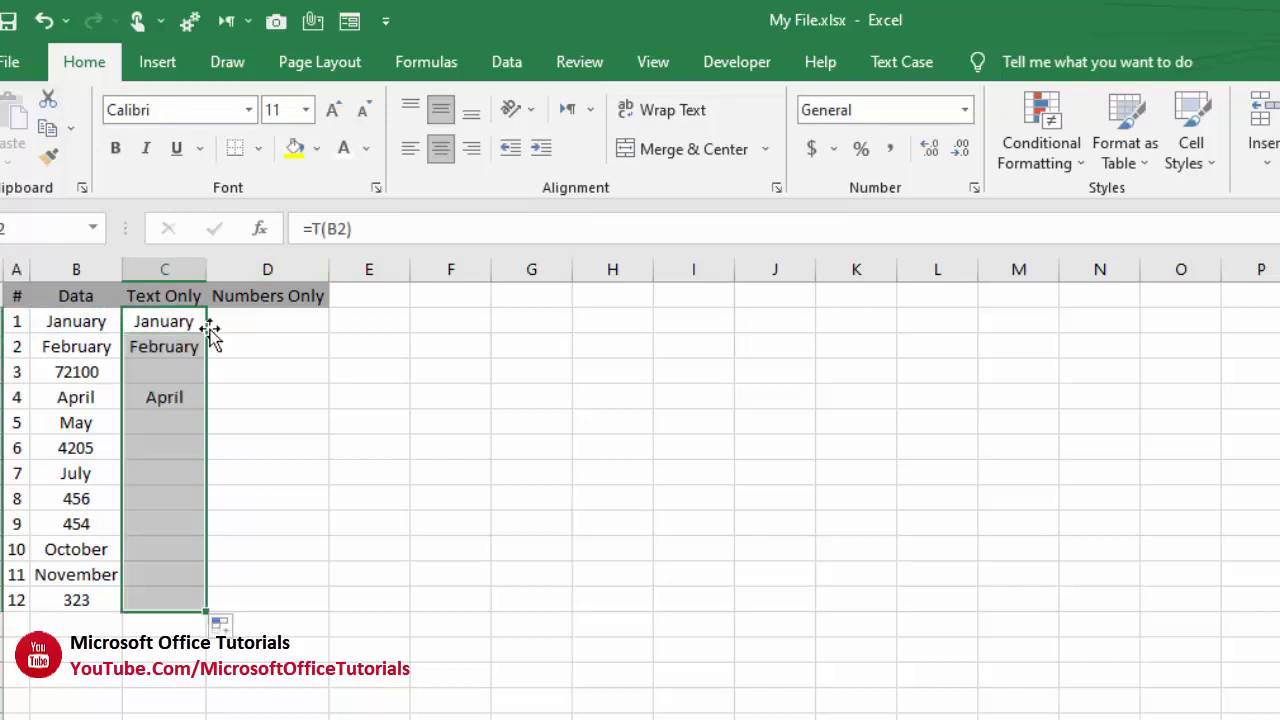
drag(165, 346, 170, 563)
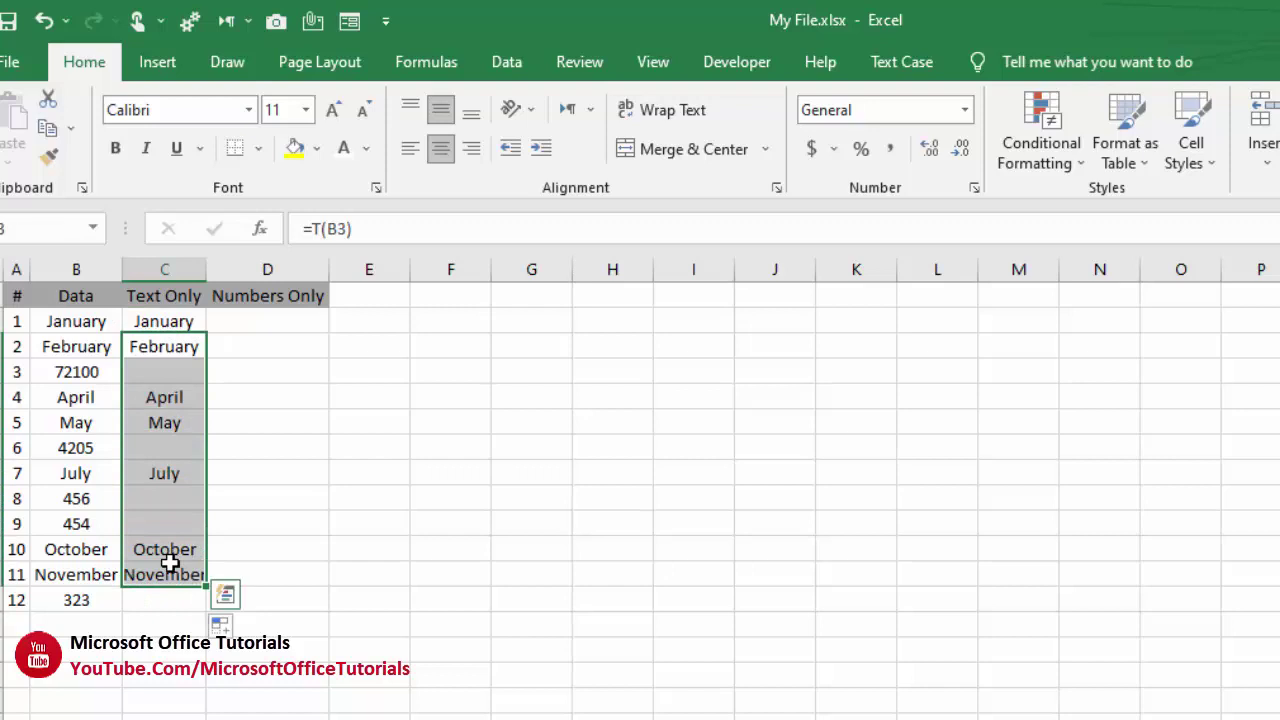
click(258, 319)
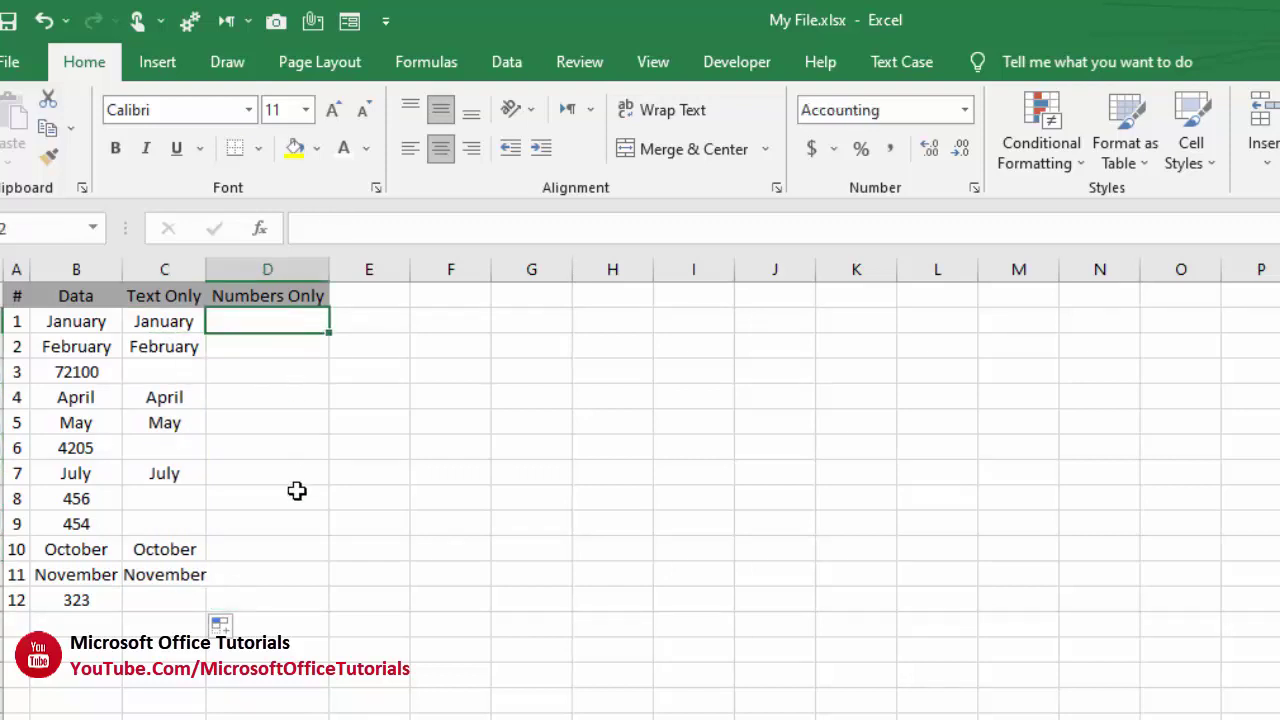
Step: Enter =N(B2) in the first Numbers Only cell, D1
text(=n)
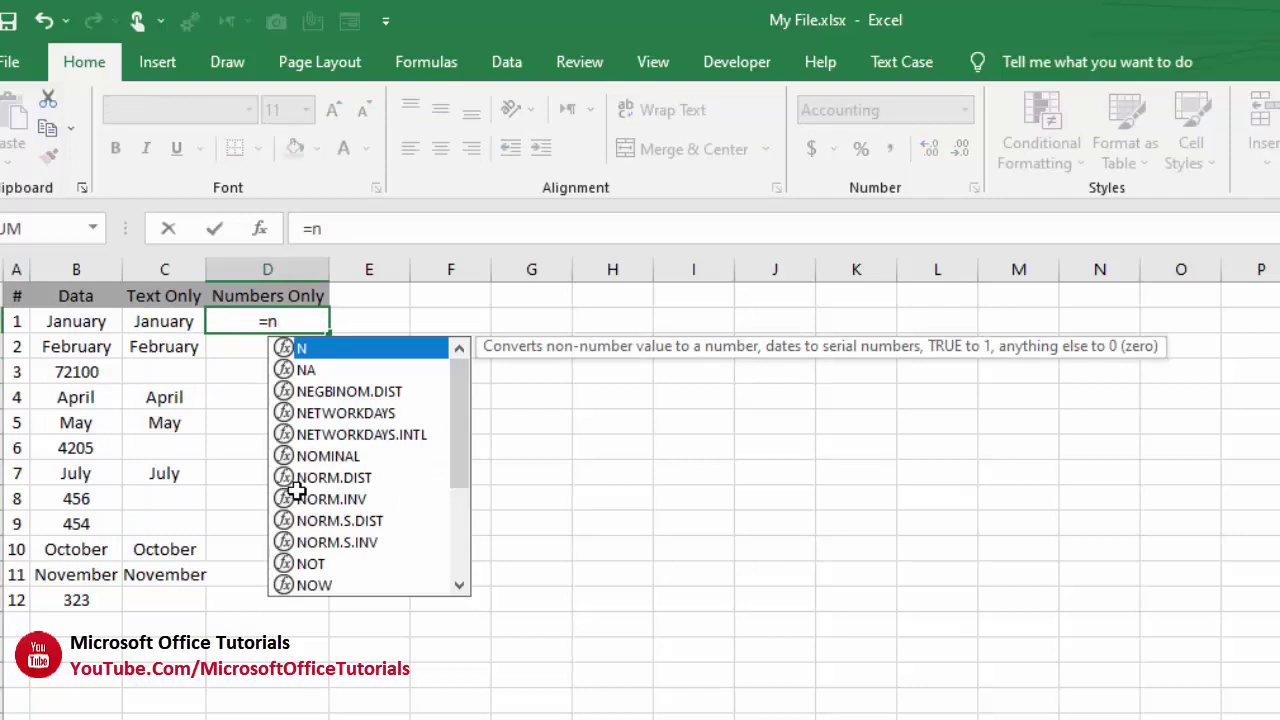
key(Tab)
click(63, 320)
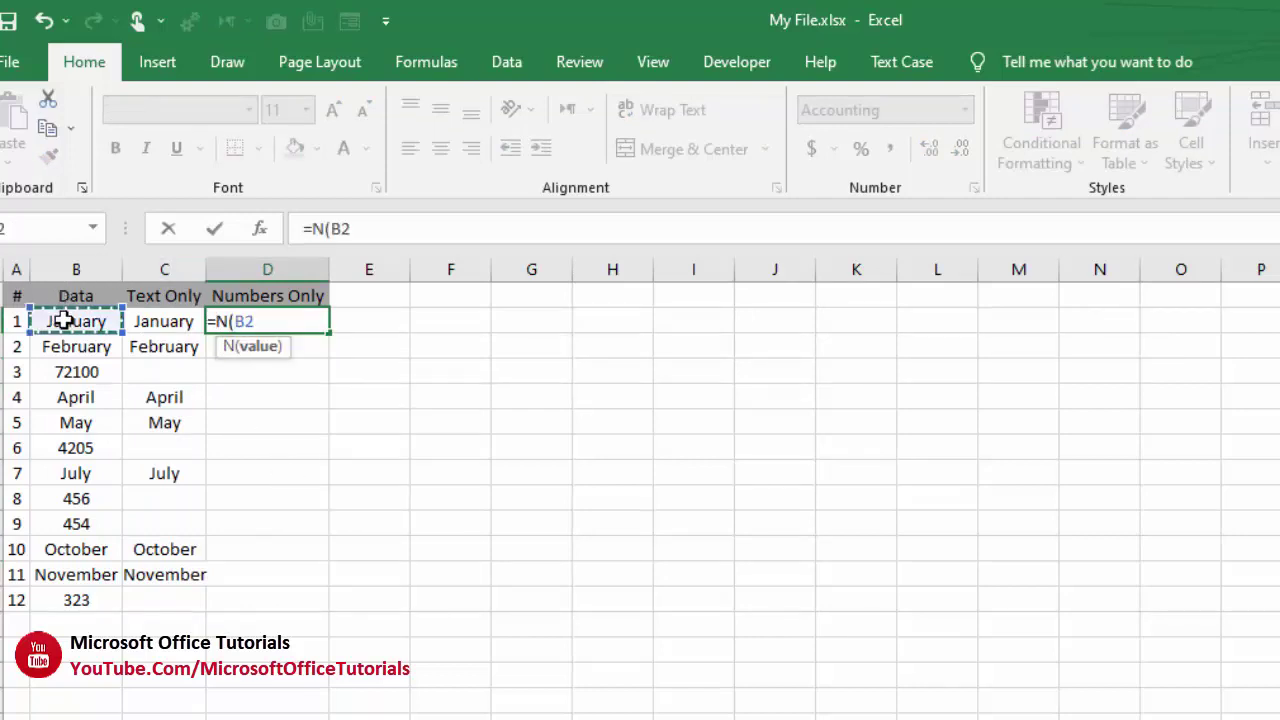
text())
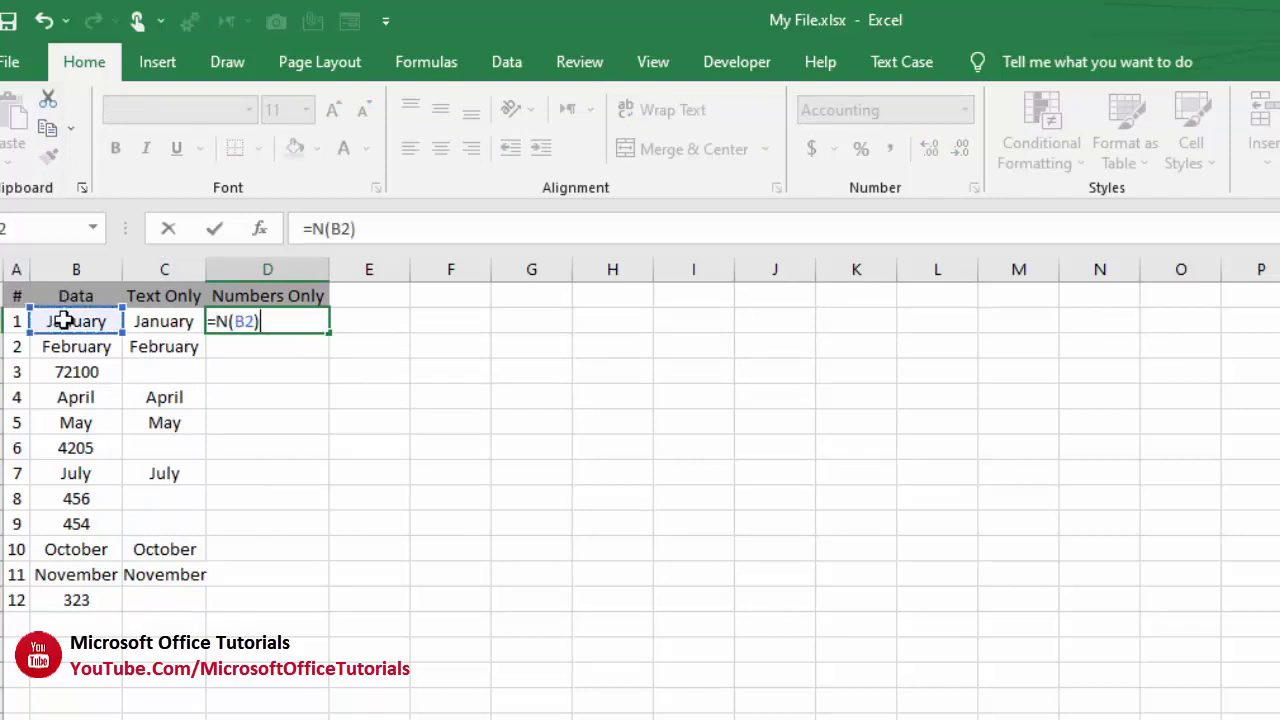
key(Return)
Step: Copy the N formula down to D12, giving numbers like 72,100.00
click(316, 314)
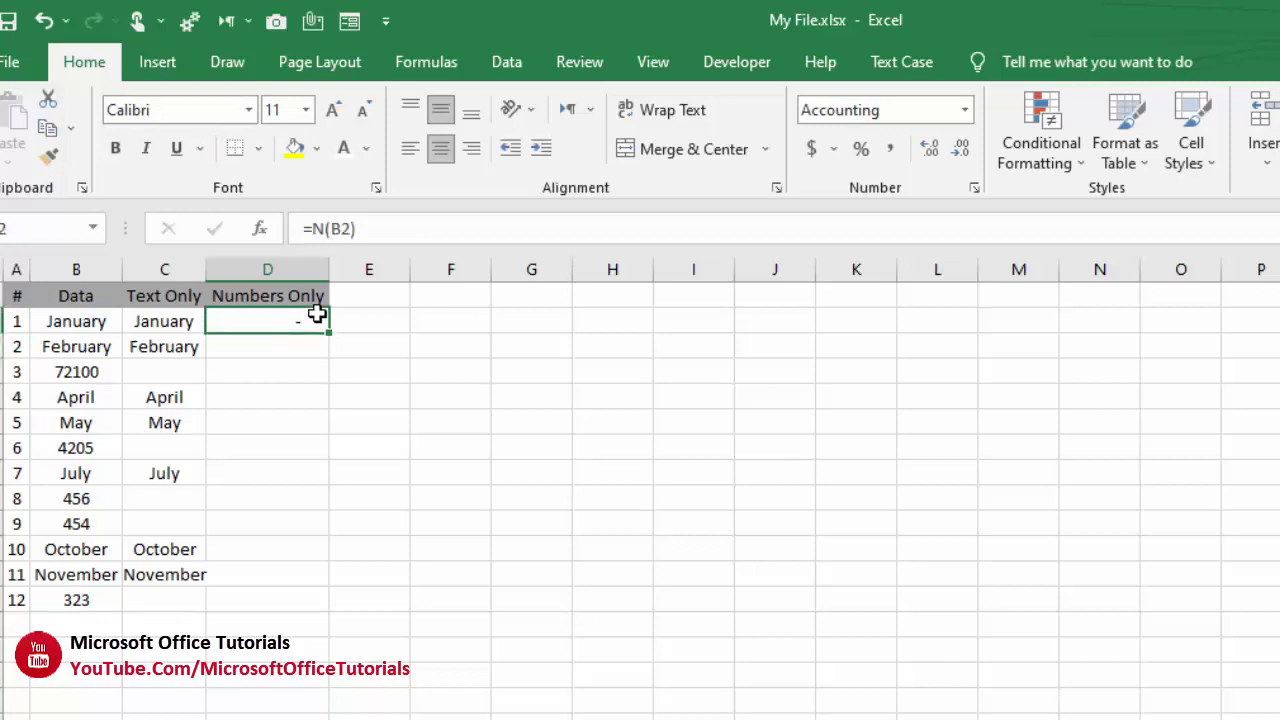
double_click(332, 338)
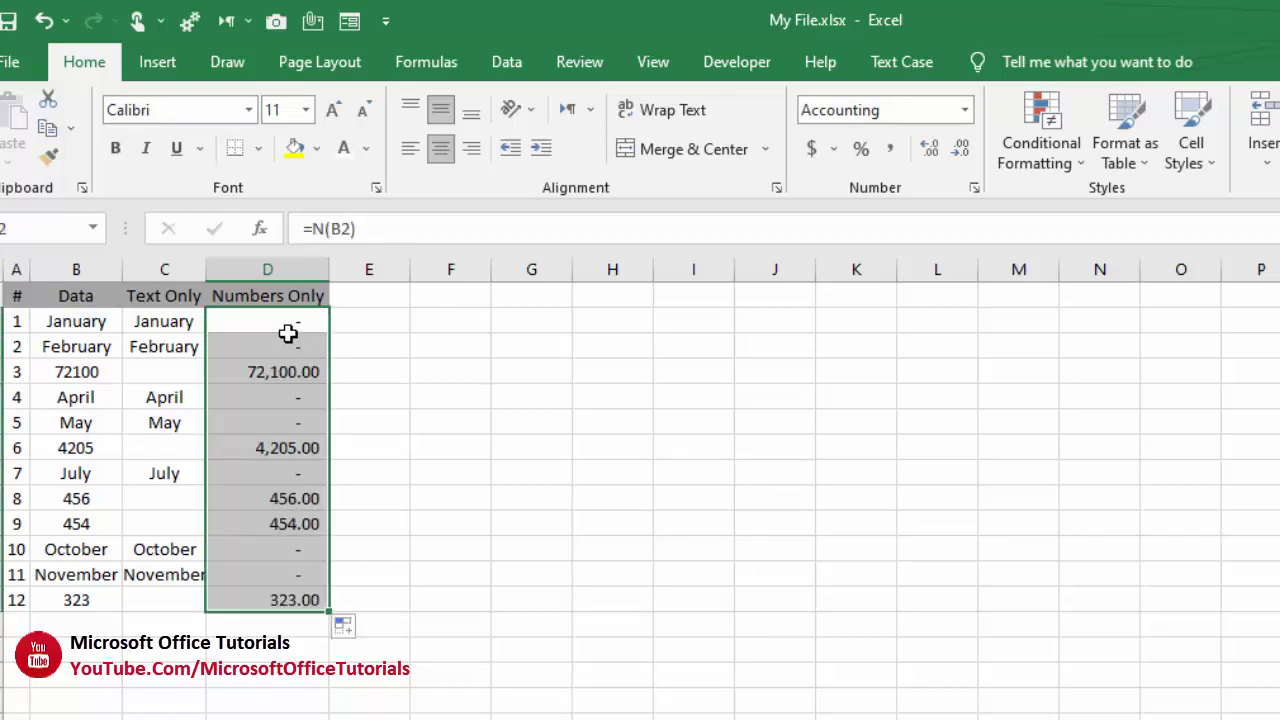
drag(290, 341, 306, 600)
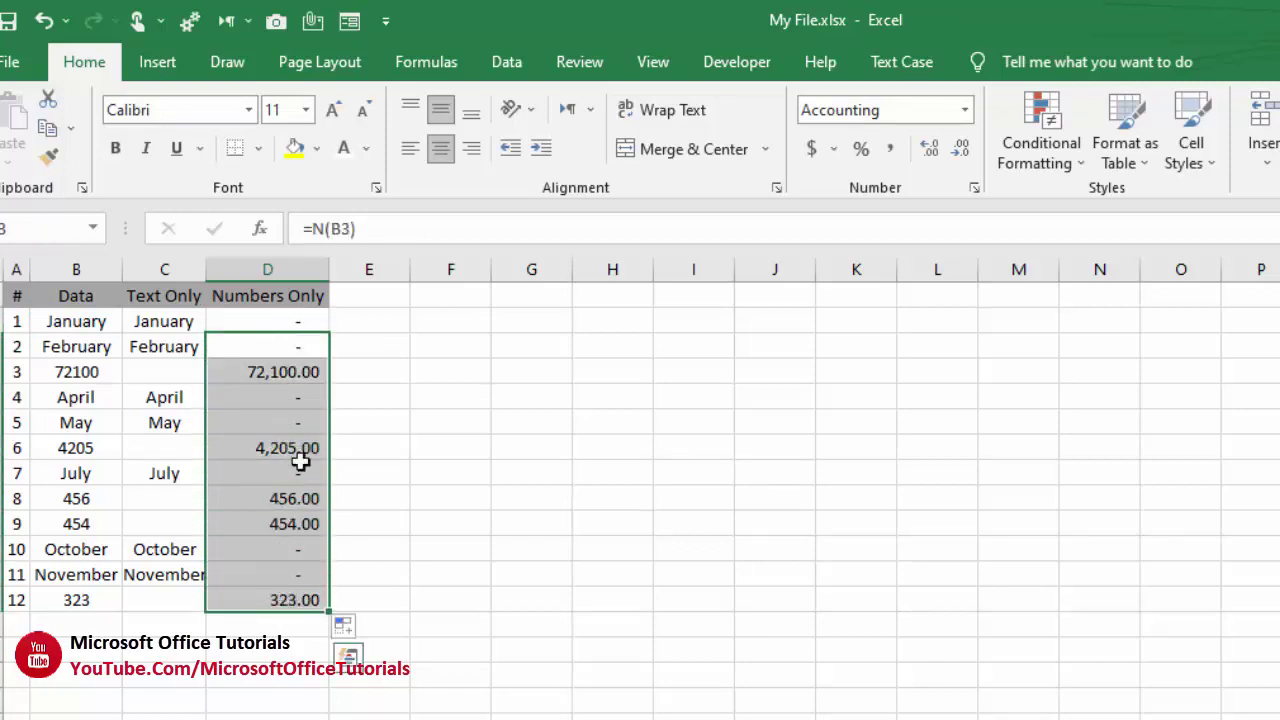
click(297, 370)
shift+click(299, 436)
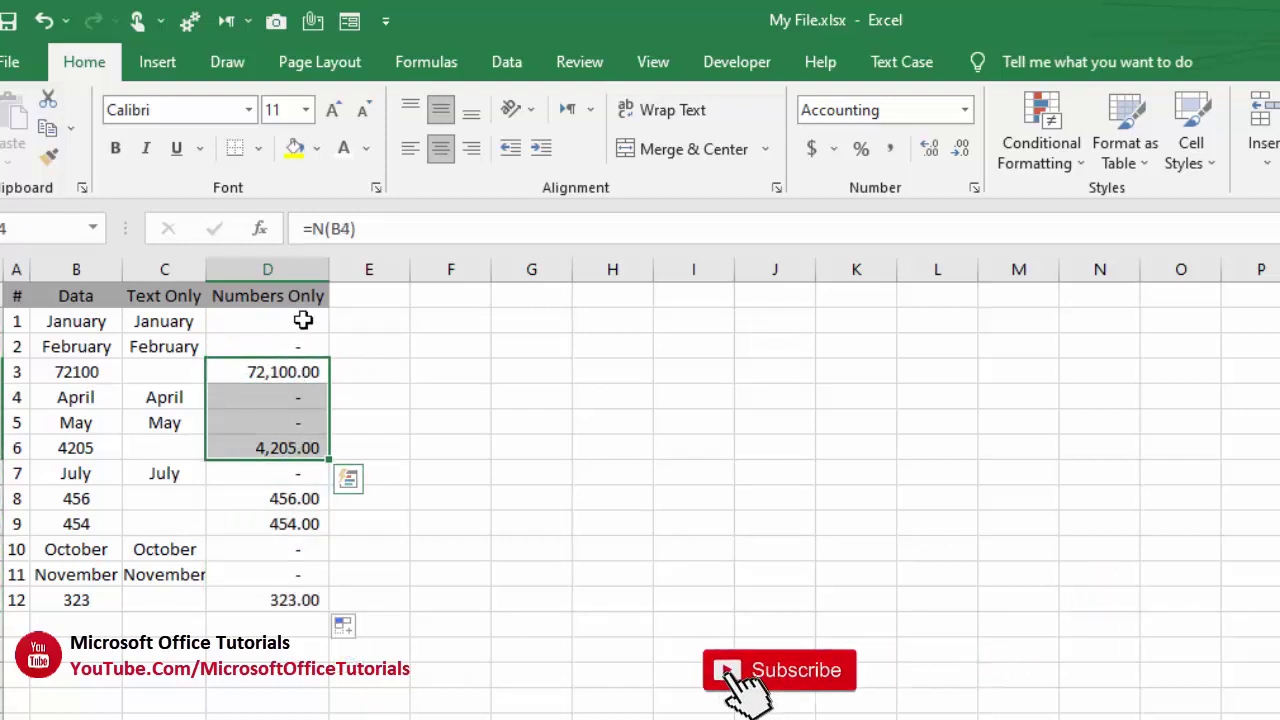
drag(303, 330, 297, 372)
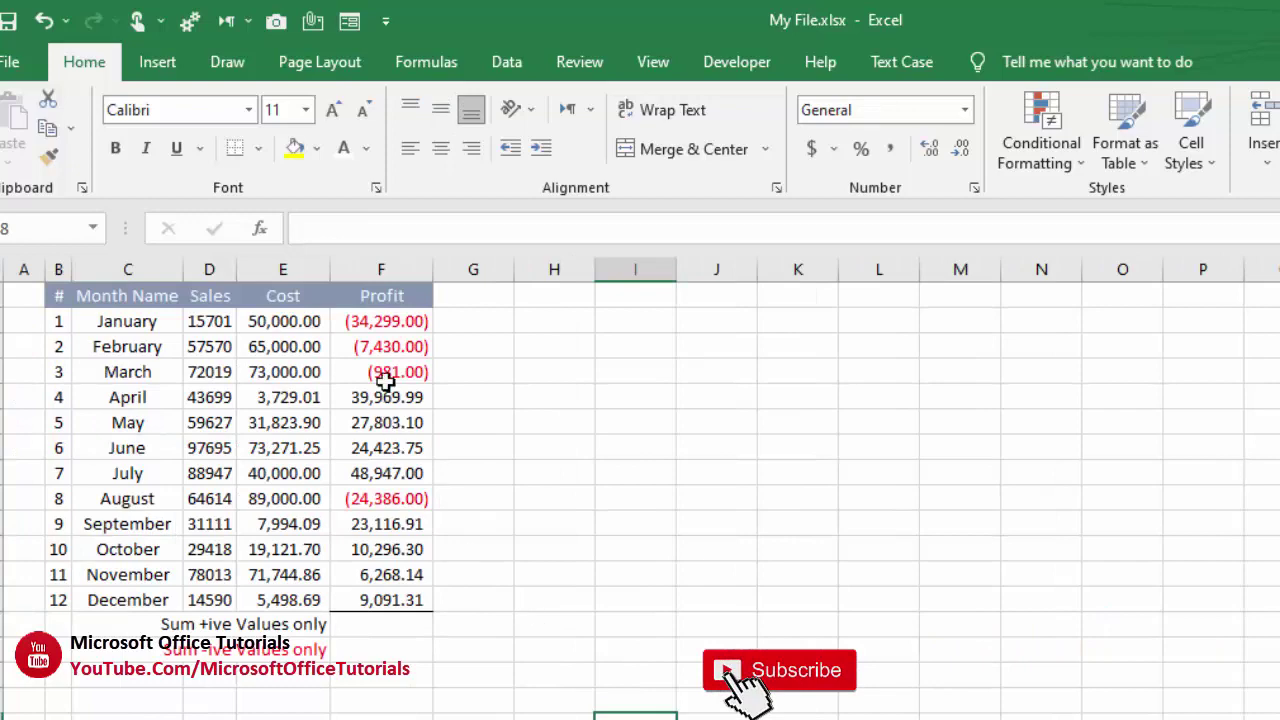
drag(388, 325, 390, 486)
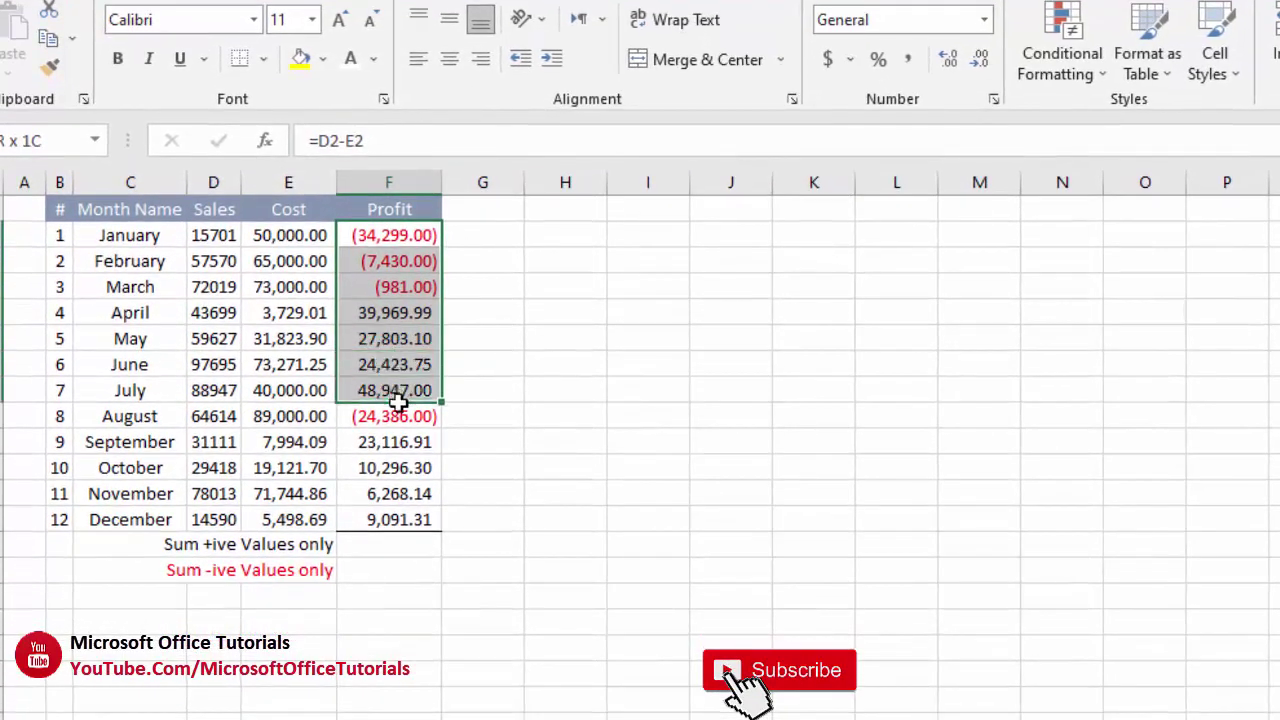
drag(398, 402, 394, 491)
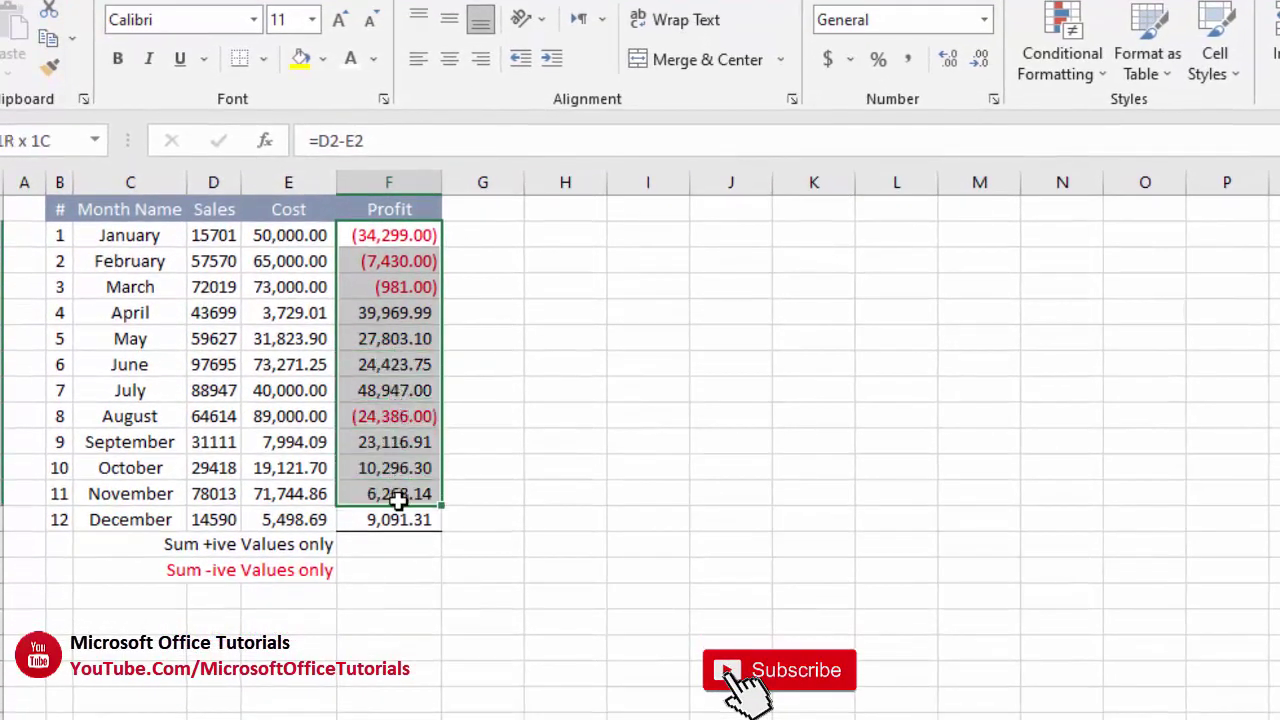
drag(415, 313, 410, 391)
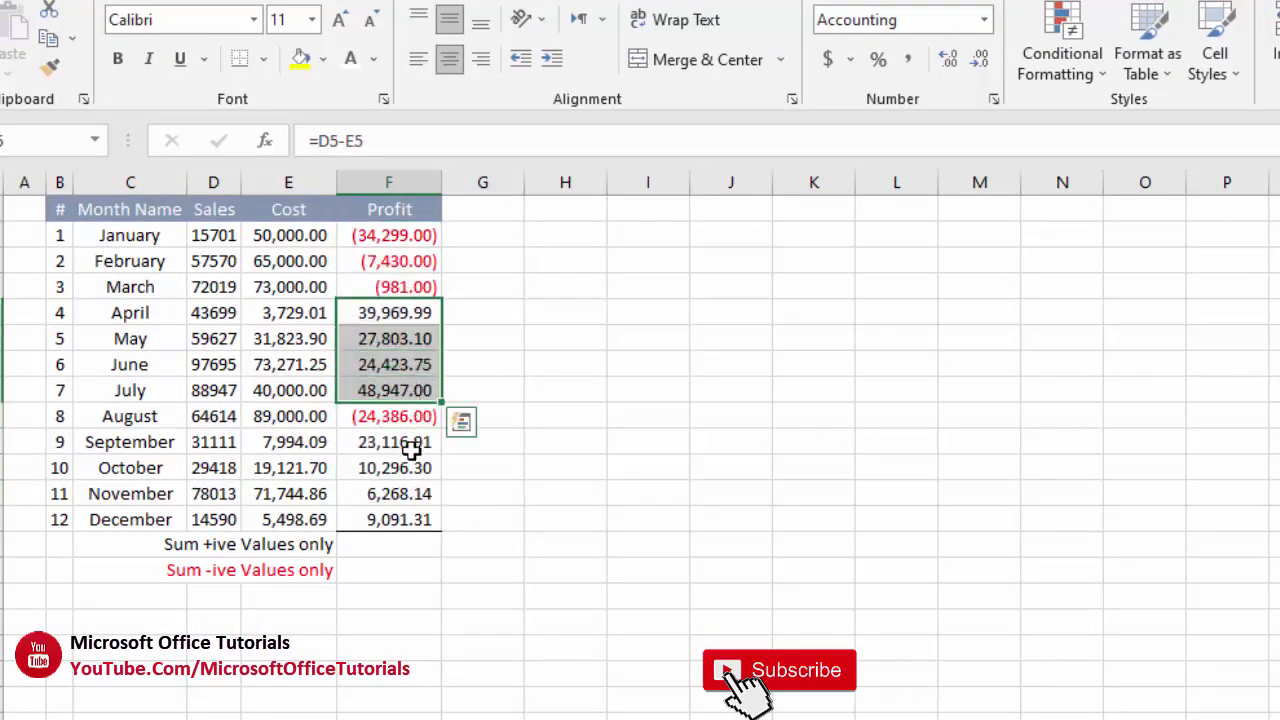
drag(409, 443, 408, 510)
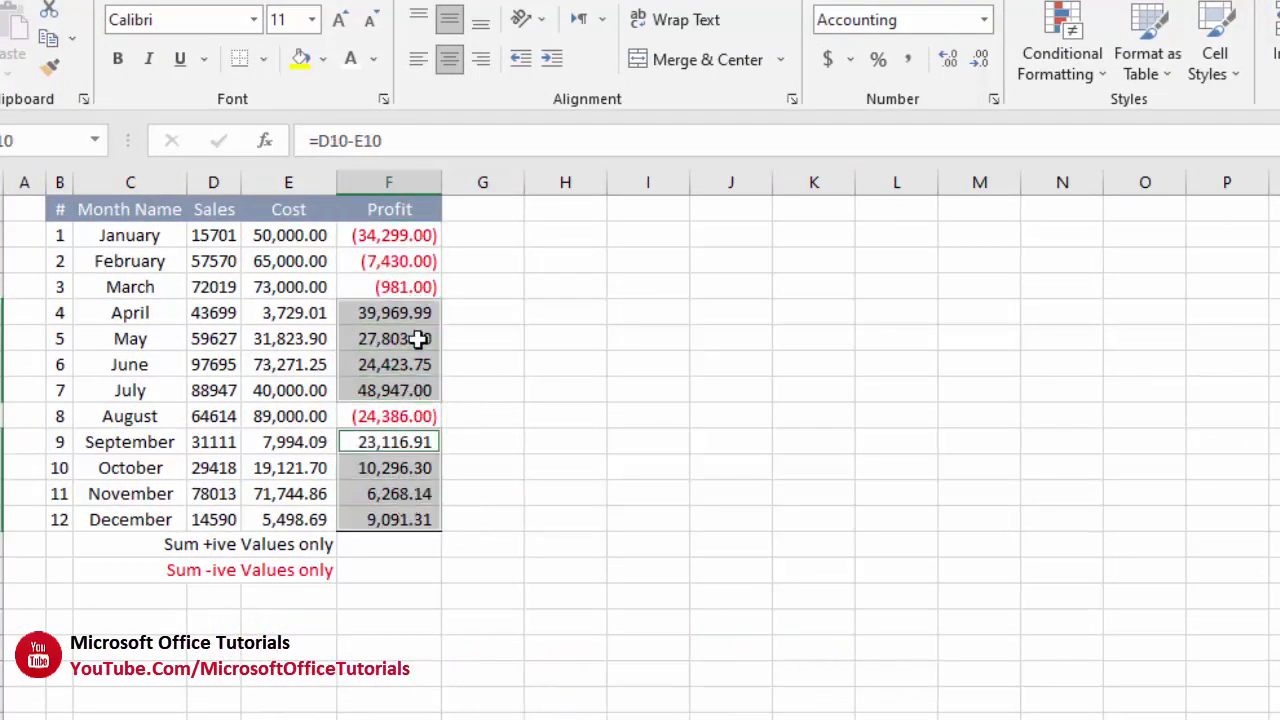
click(402, 555)
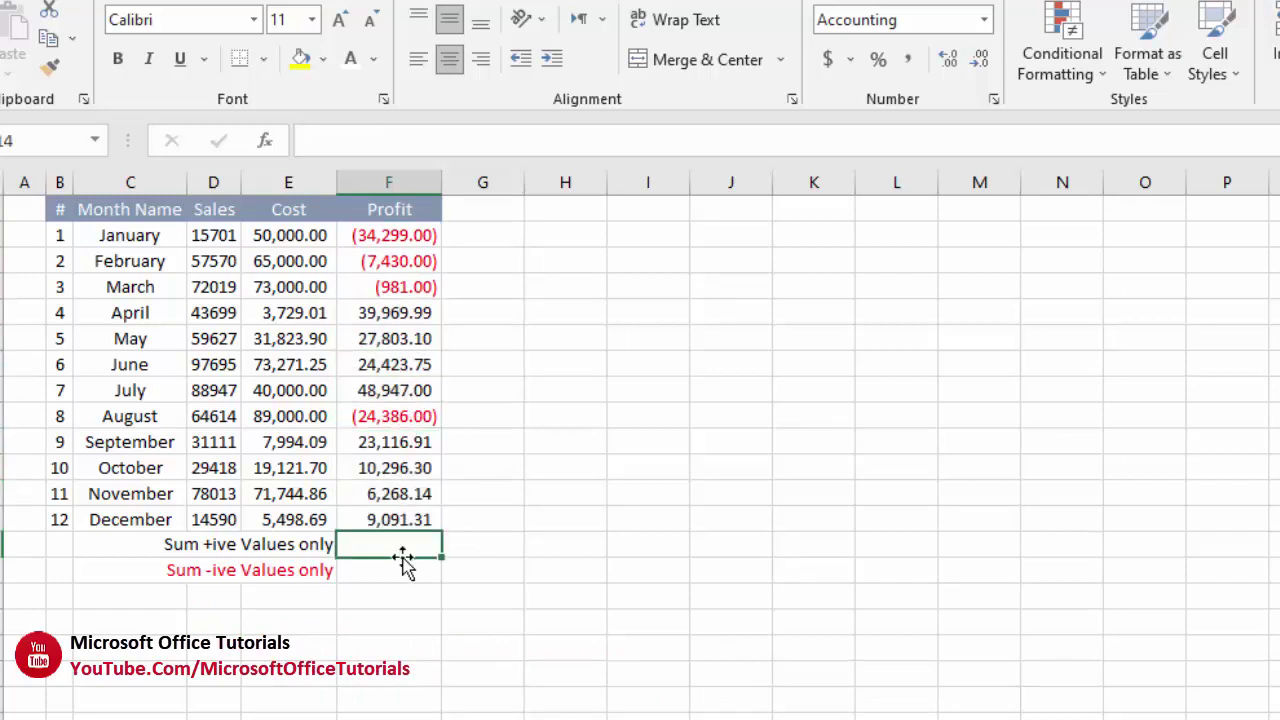
click(407, 235)
drag(400, 335, 398, 373)
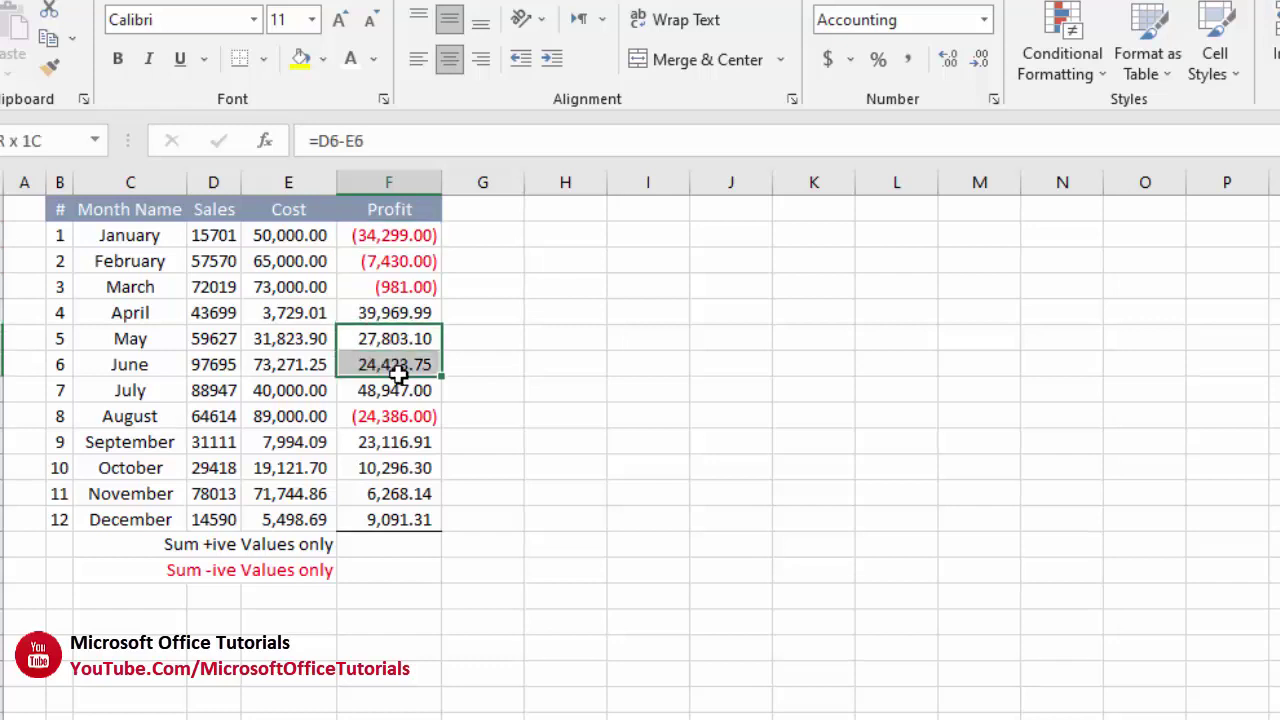
drag(398, 462, 400, 498)
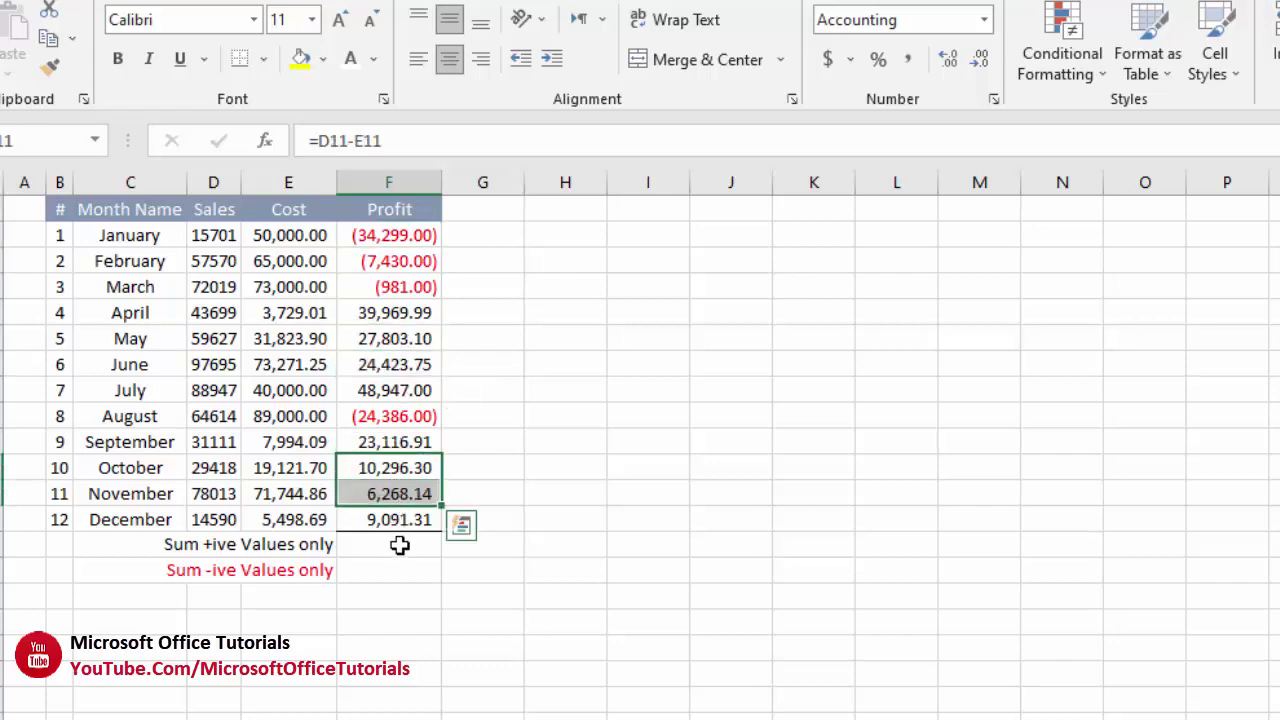
click(400, 545)
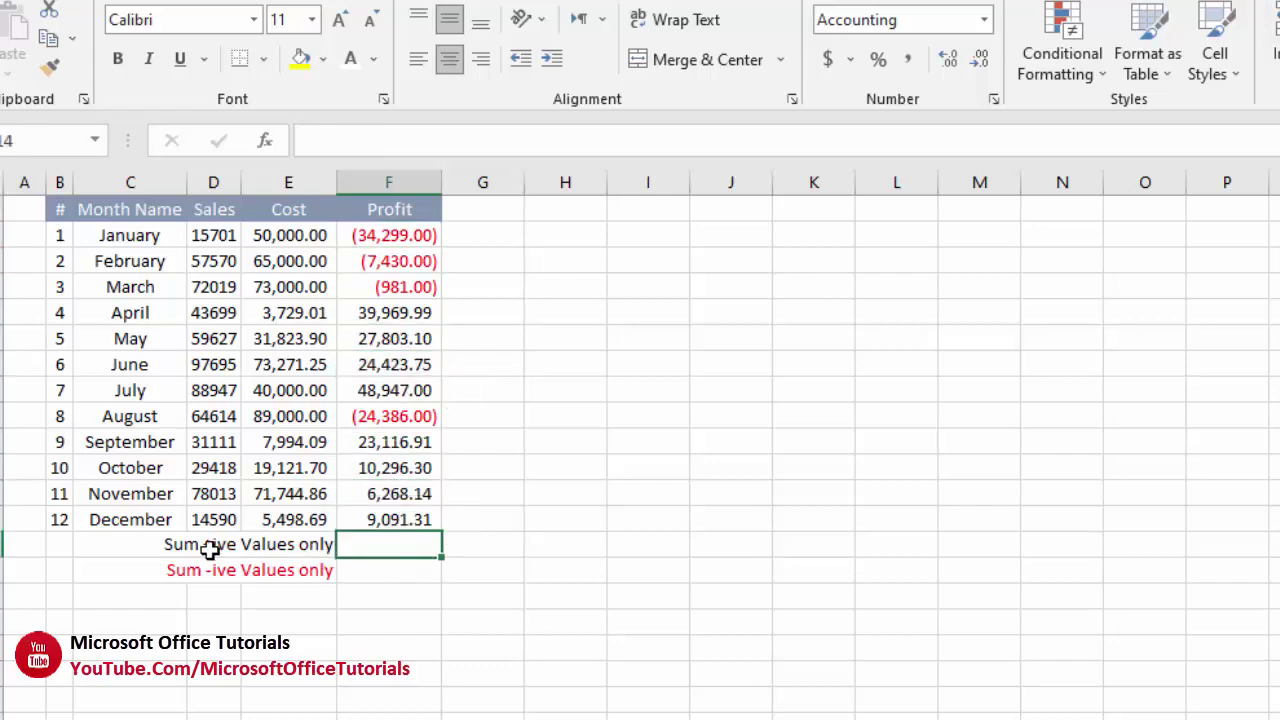
drag(209, 549, 384, 547)
click(384, 547)
Step: Enter =SUMIF(F2:F13,">0",F2:F13) in F14 to total the positive profits, 189,916.50
text(=sumif)
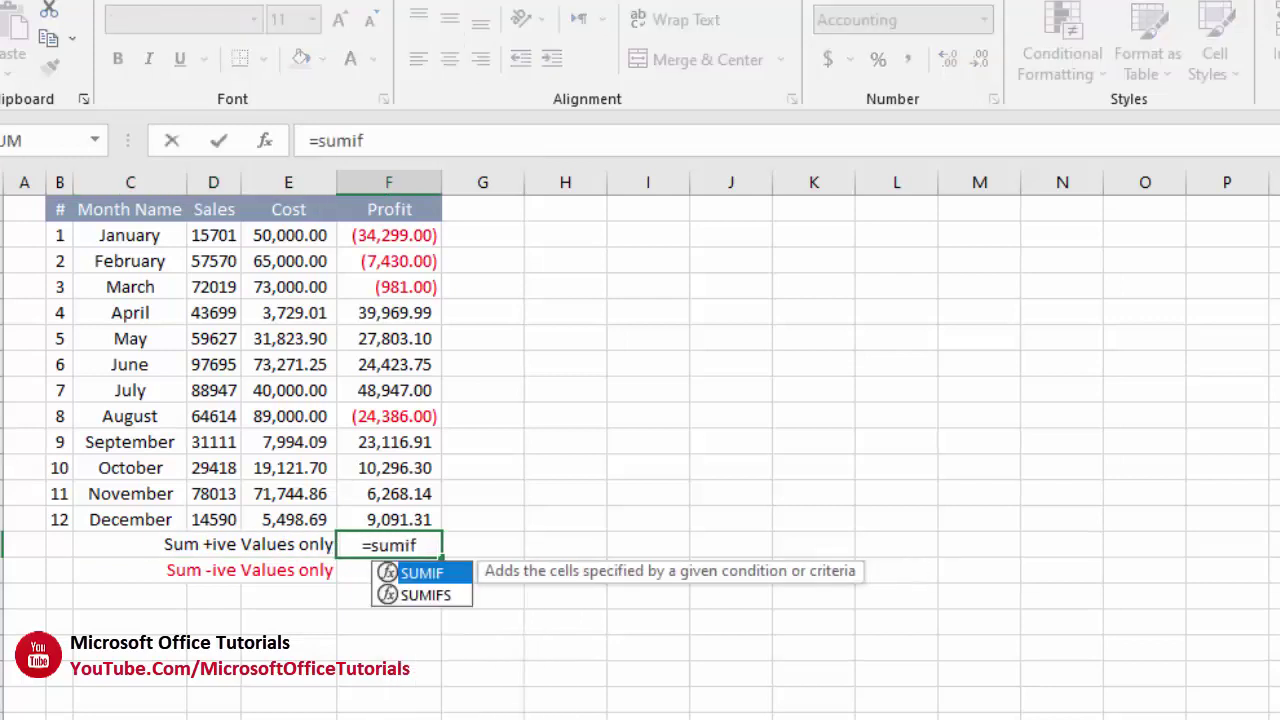
key(Tab)
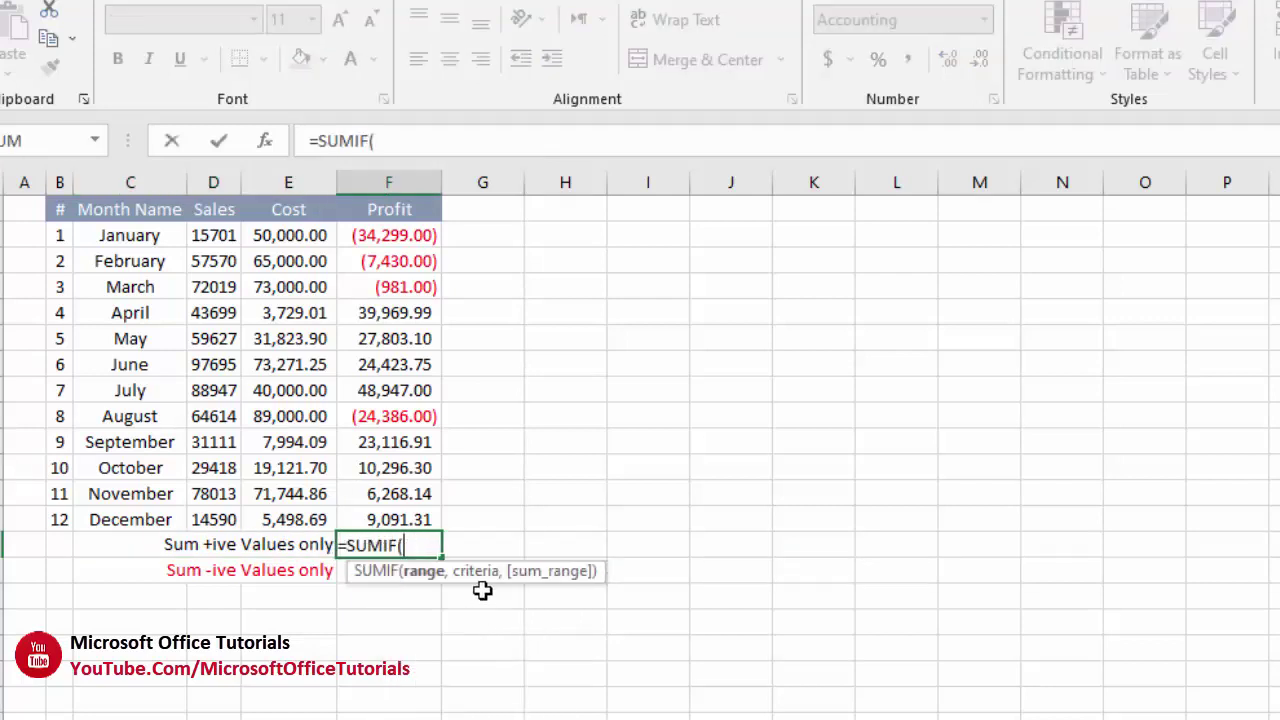
click(414, 238)
drag(414, 238, 412, 514)
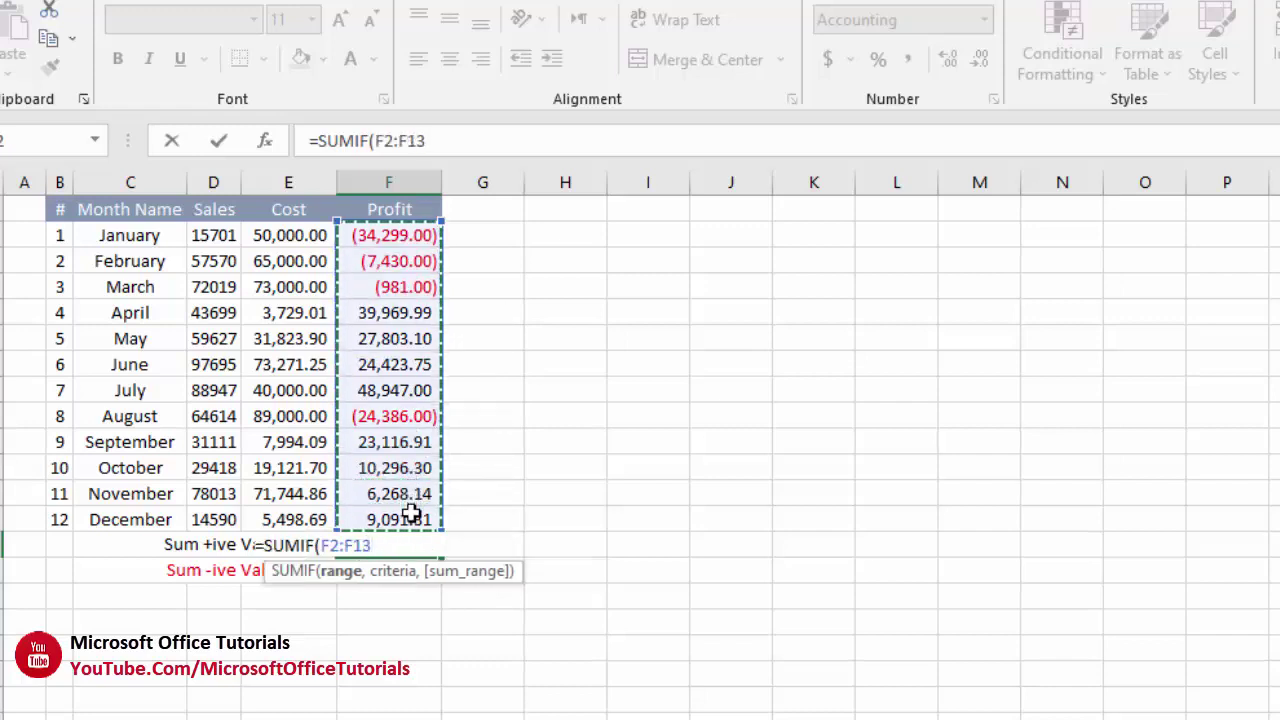
text(,">0)
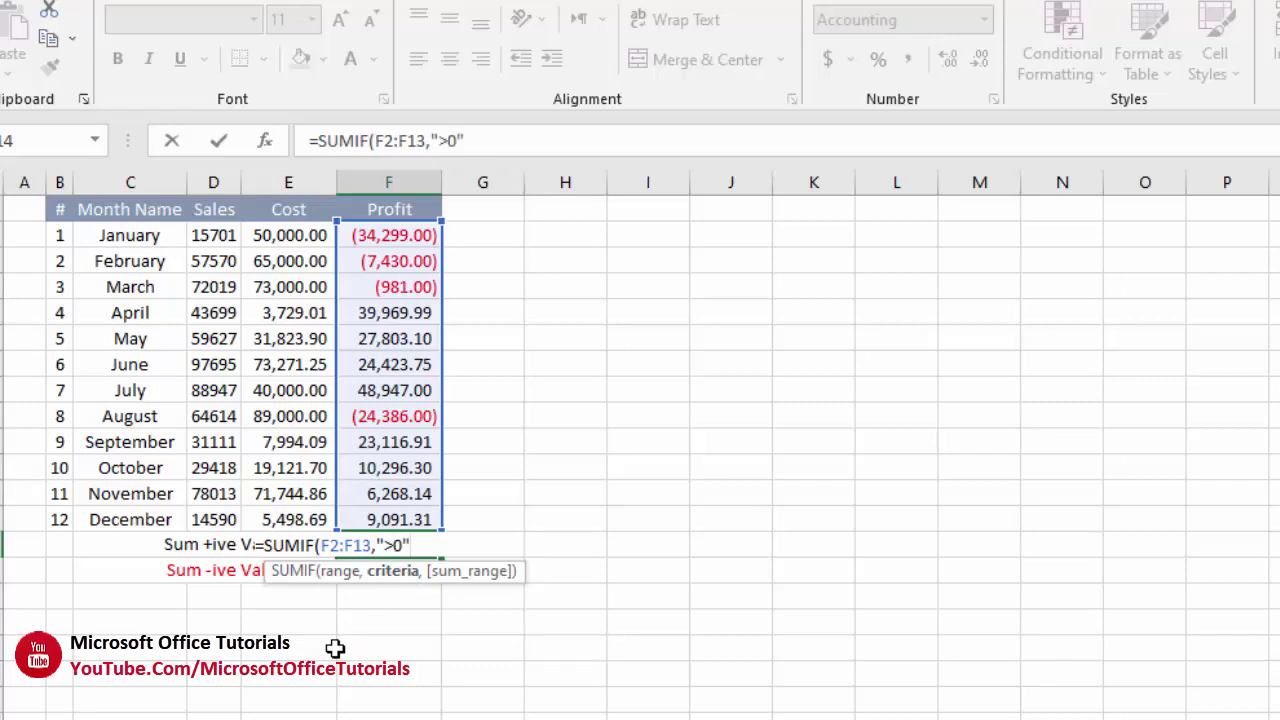
text(,)
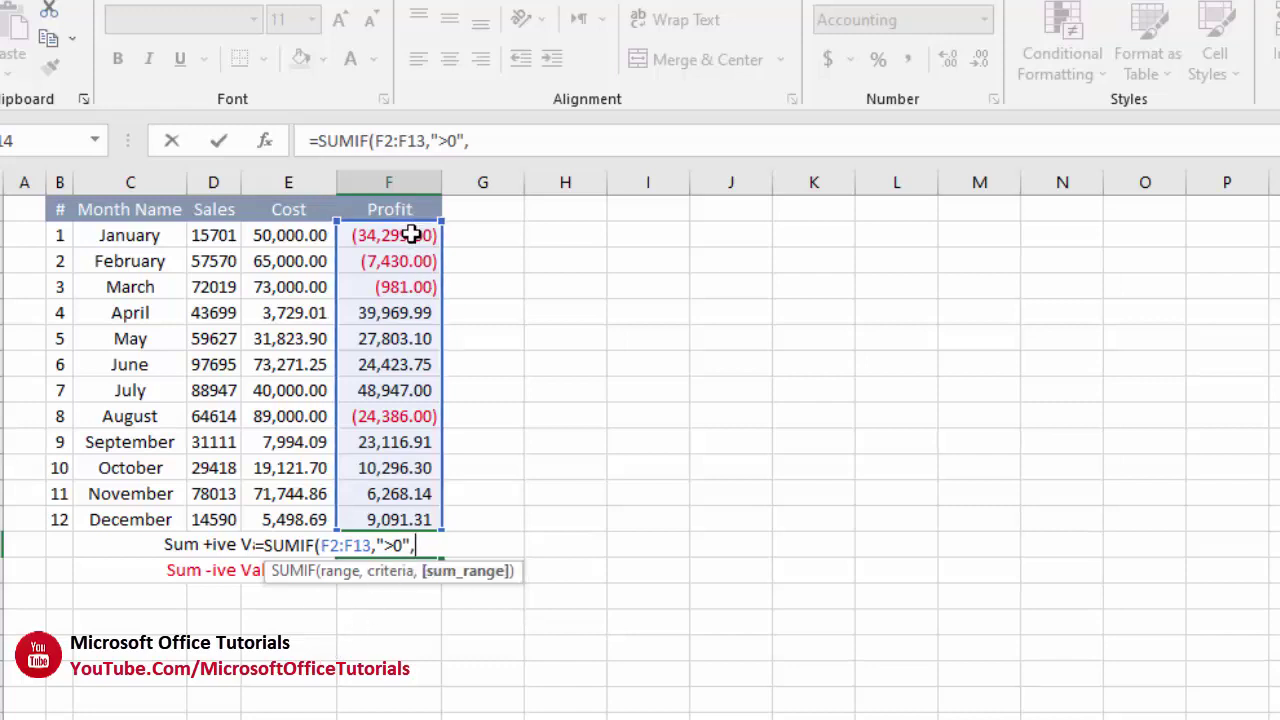
drag(413, 235, 400, 518)
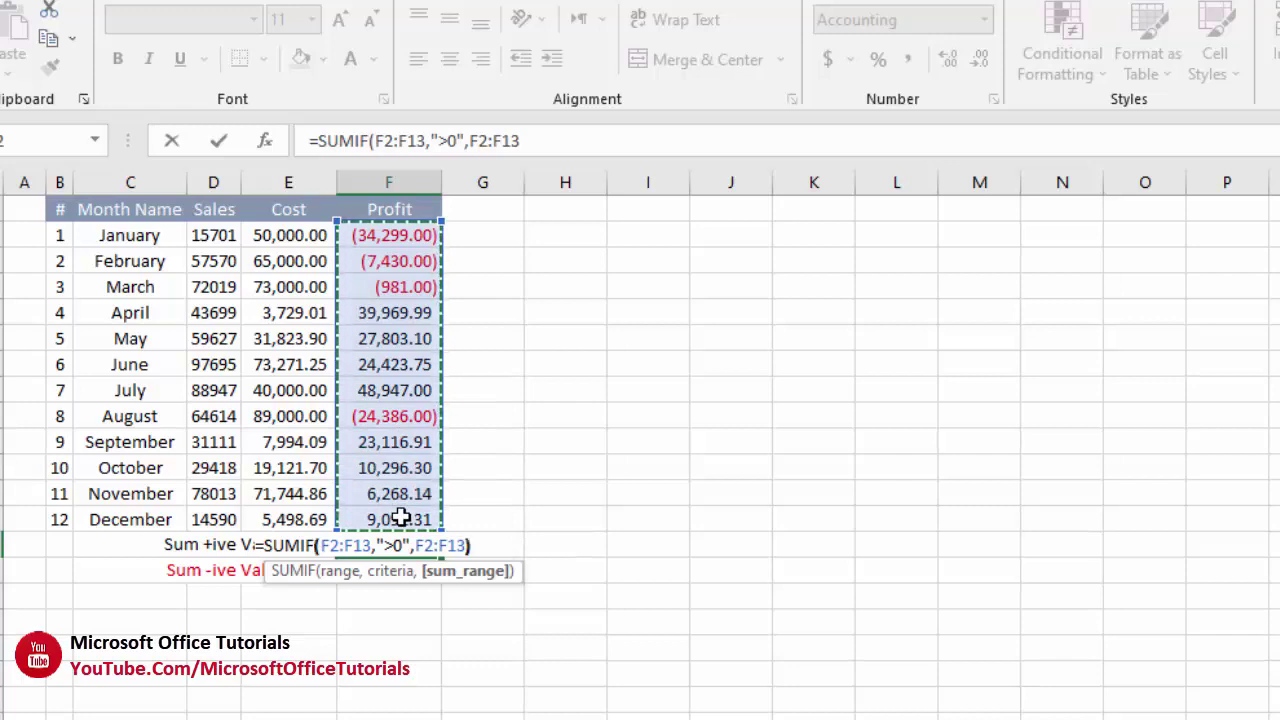
text())
key(Return)
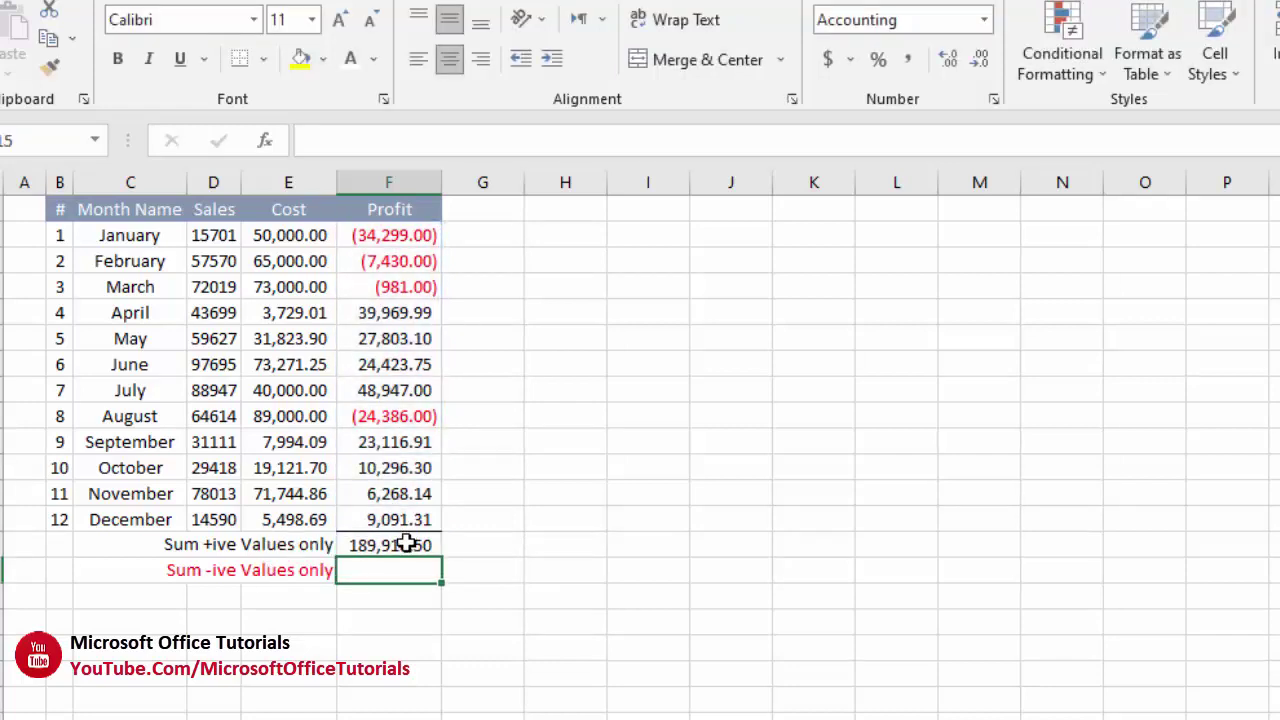
Step: Check the positive total's formula against the positive monthly Profit values
click(406, 543)
click(416, 316)
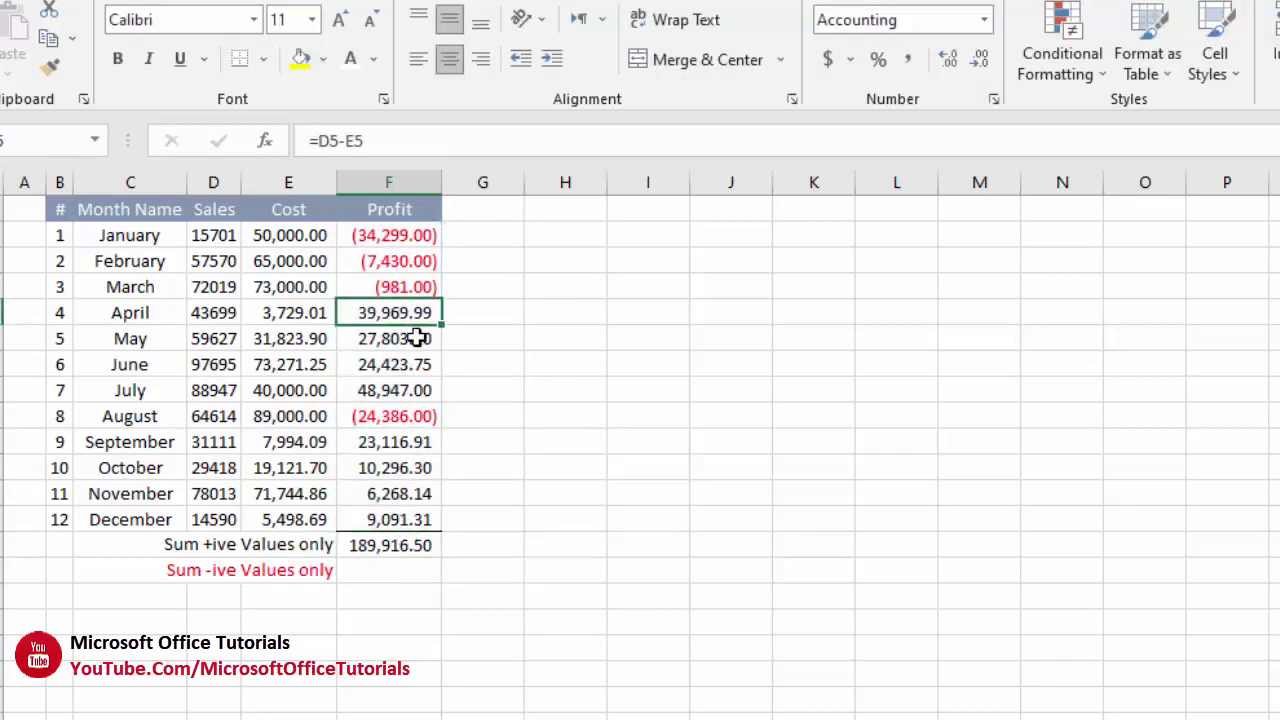
drag(416, 338, 420, 390)
ctrl+drag(420, 440, 402, 522)
click(403, 570)
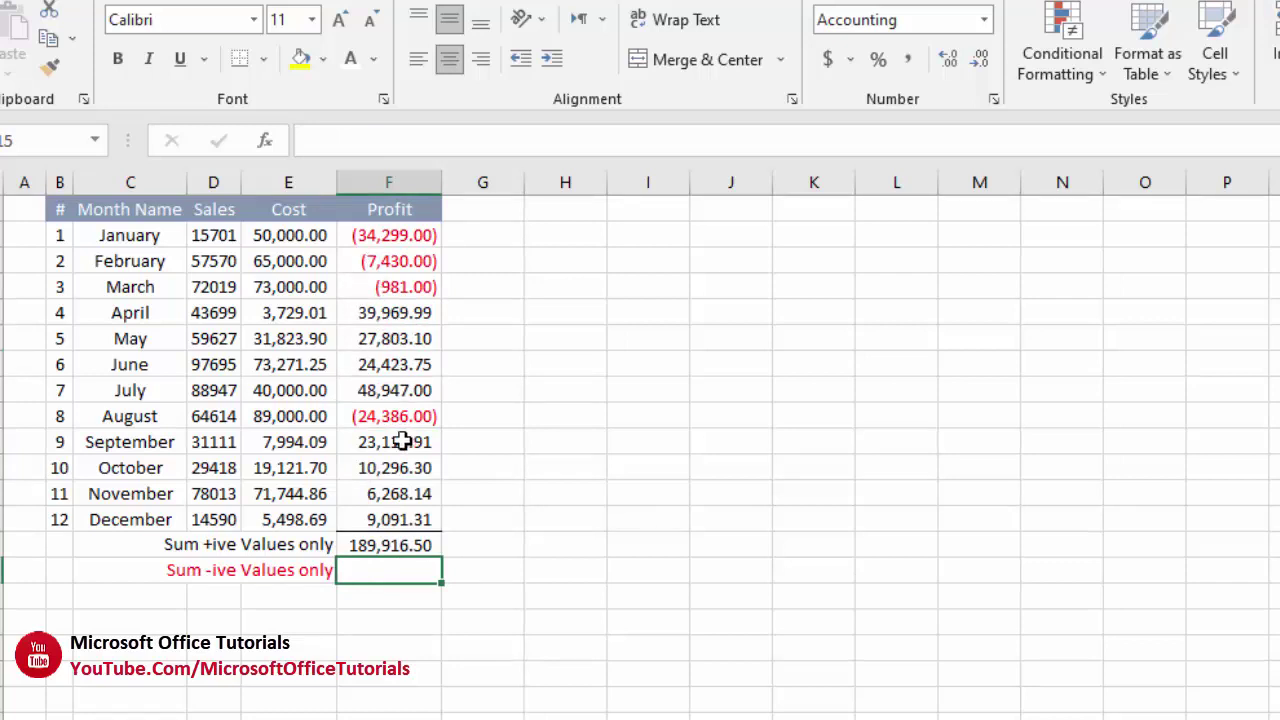
Step: Enter =SUMIF(F2:F13,"<0",F2:F13) in F15 to total the losses, (67,096.00)
text(=sumi)
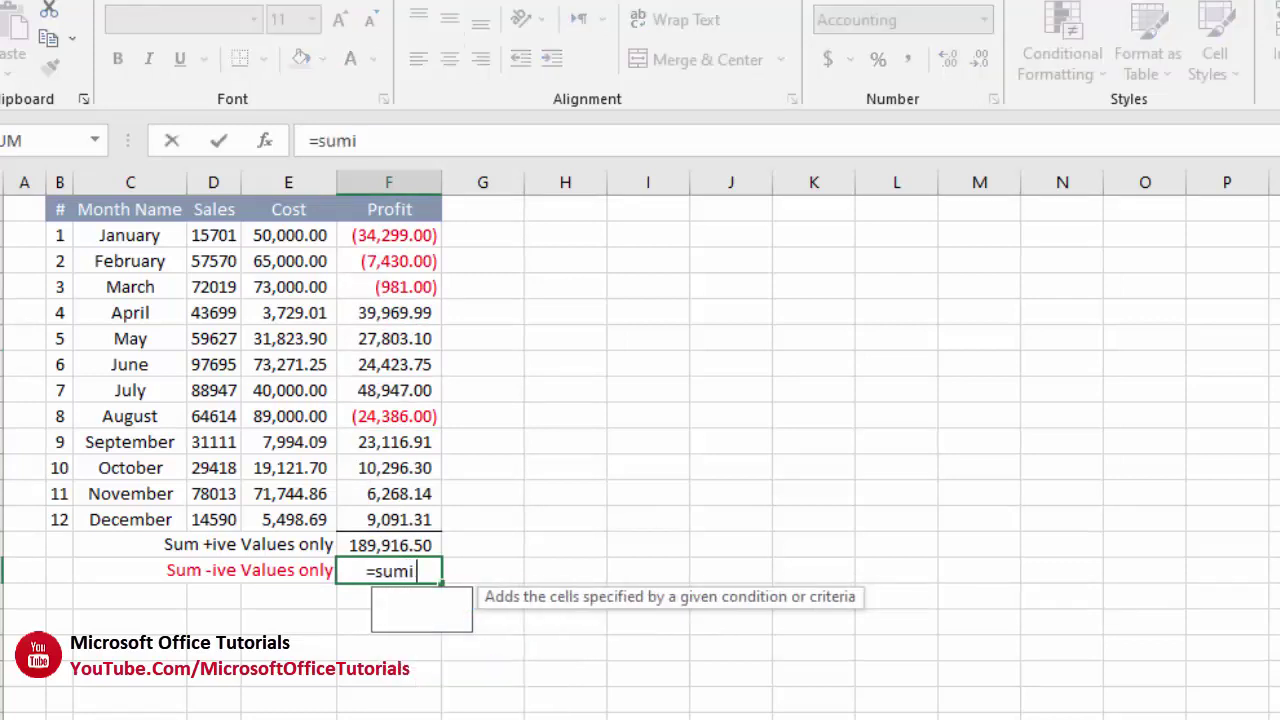
key(Tab)
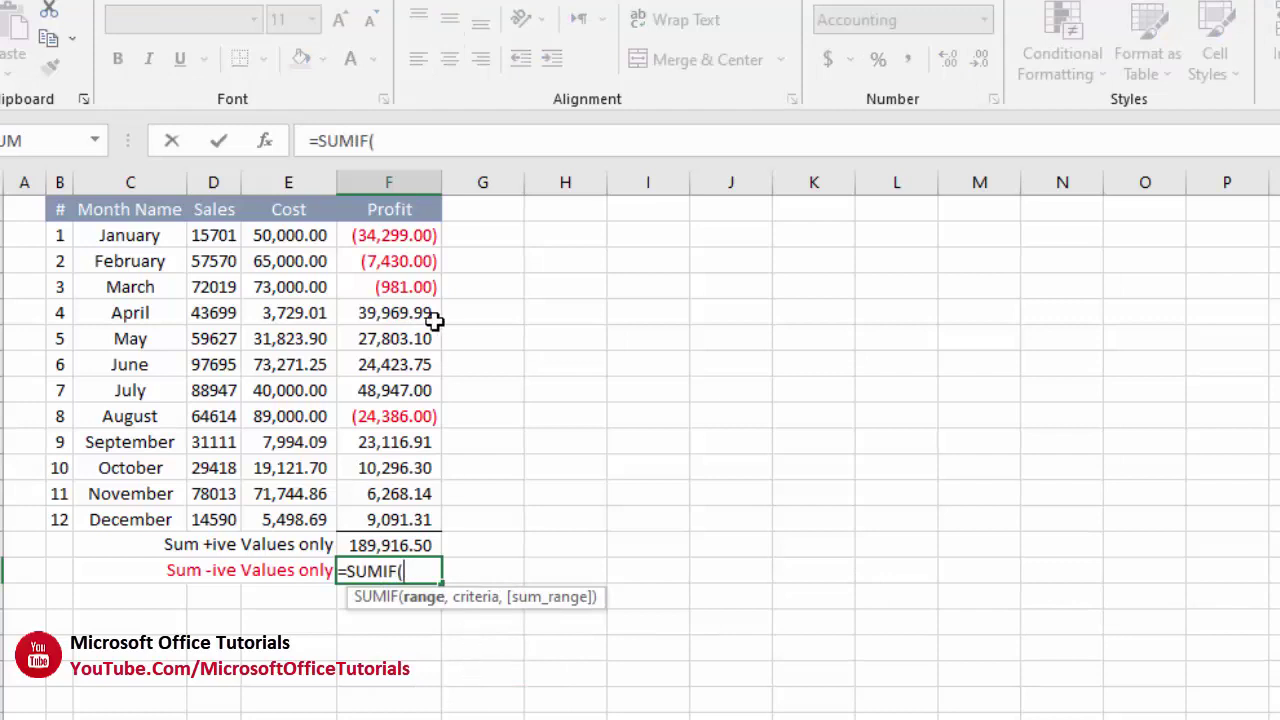
drag(409, 235, 410, 512)
text(,"<0)
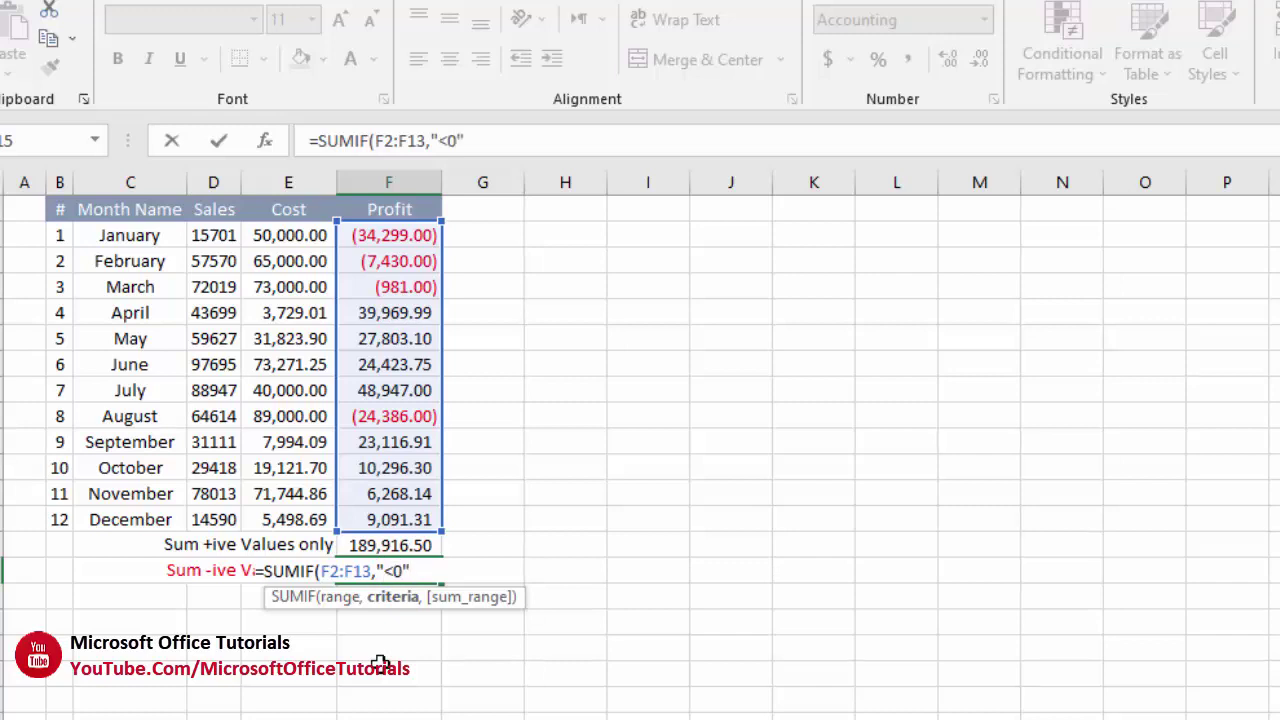
text(,)
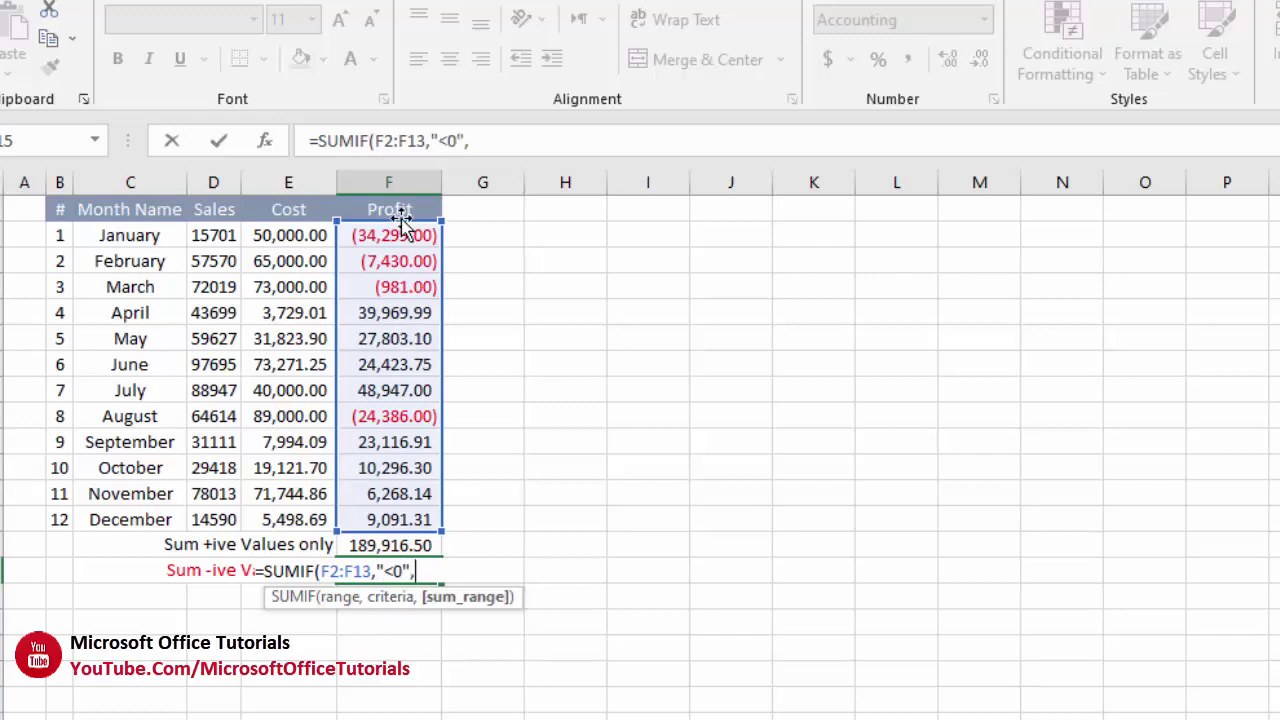
drag(399, 232, 393, 519)
text())
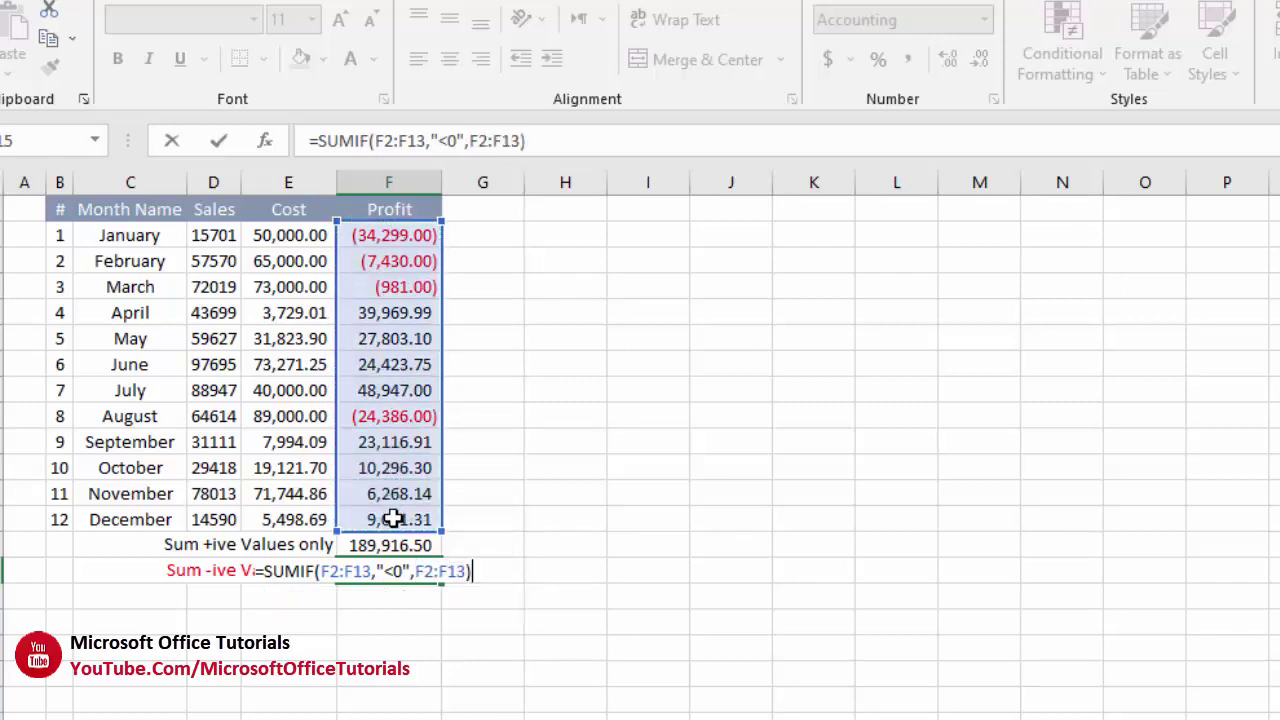
key(ctrl+Return)
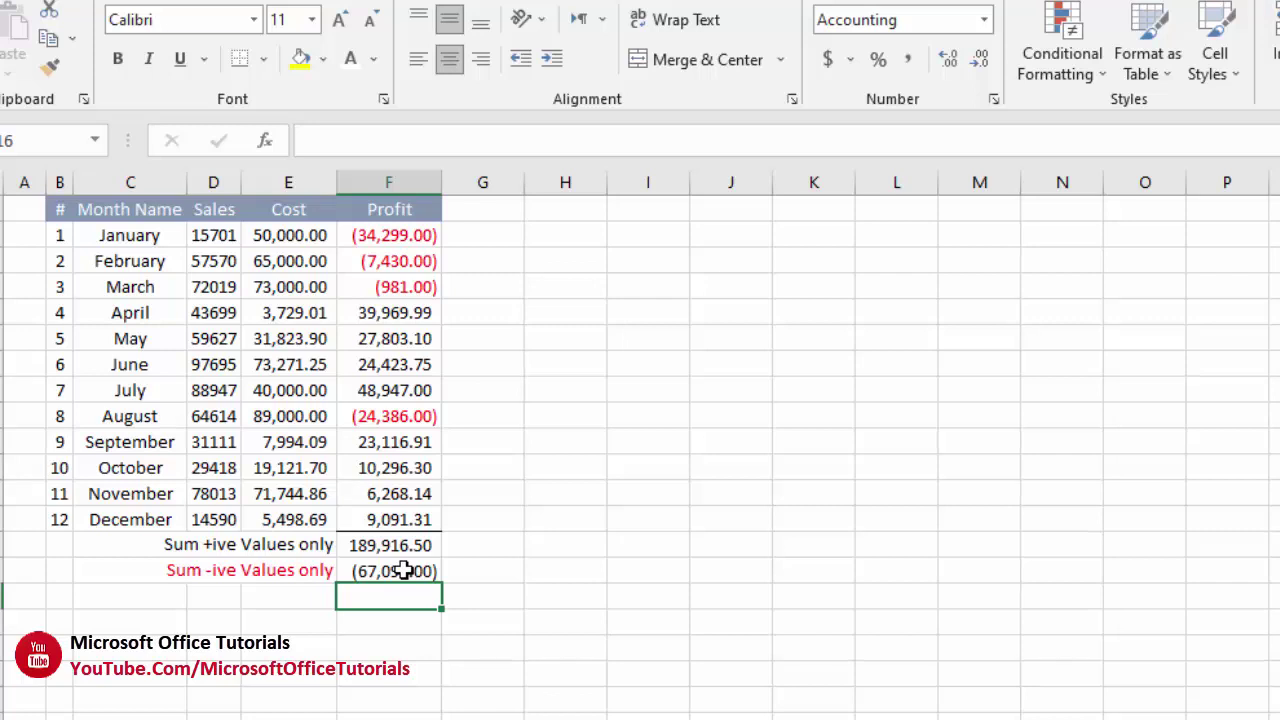
click(402, 570)
drag(388, 243, 386, 286)
Step: Review the loss cells and the six company-detail lines in column C
ctrl+click(396, 416)
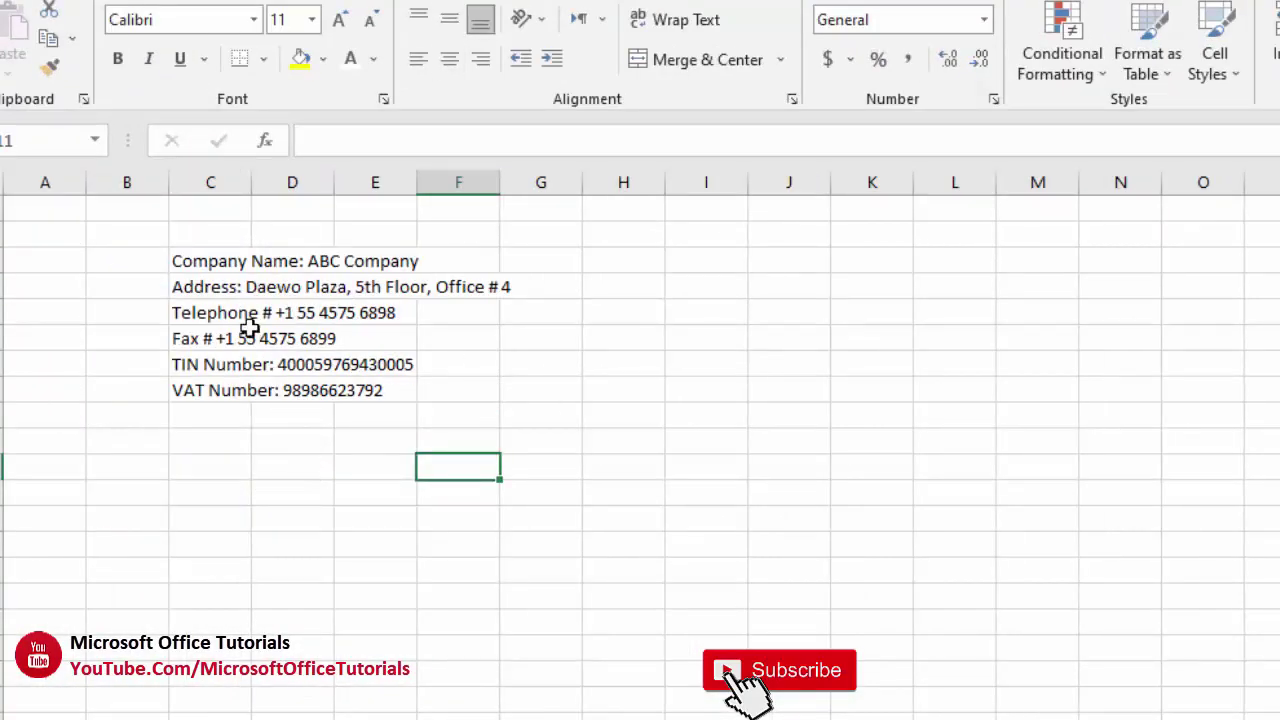
drag(217, 256, 208, 384)
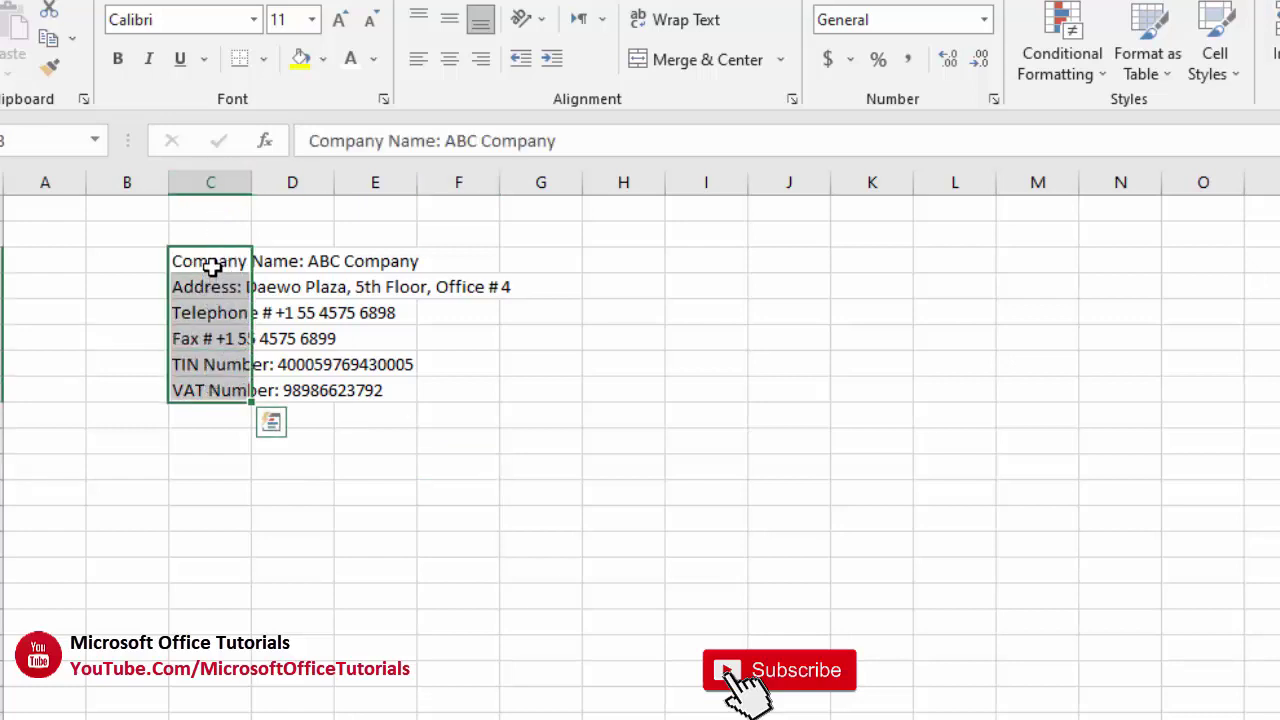
drag(212, 265, 531, 282)
drag(224, 263, 523, 260)
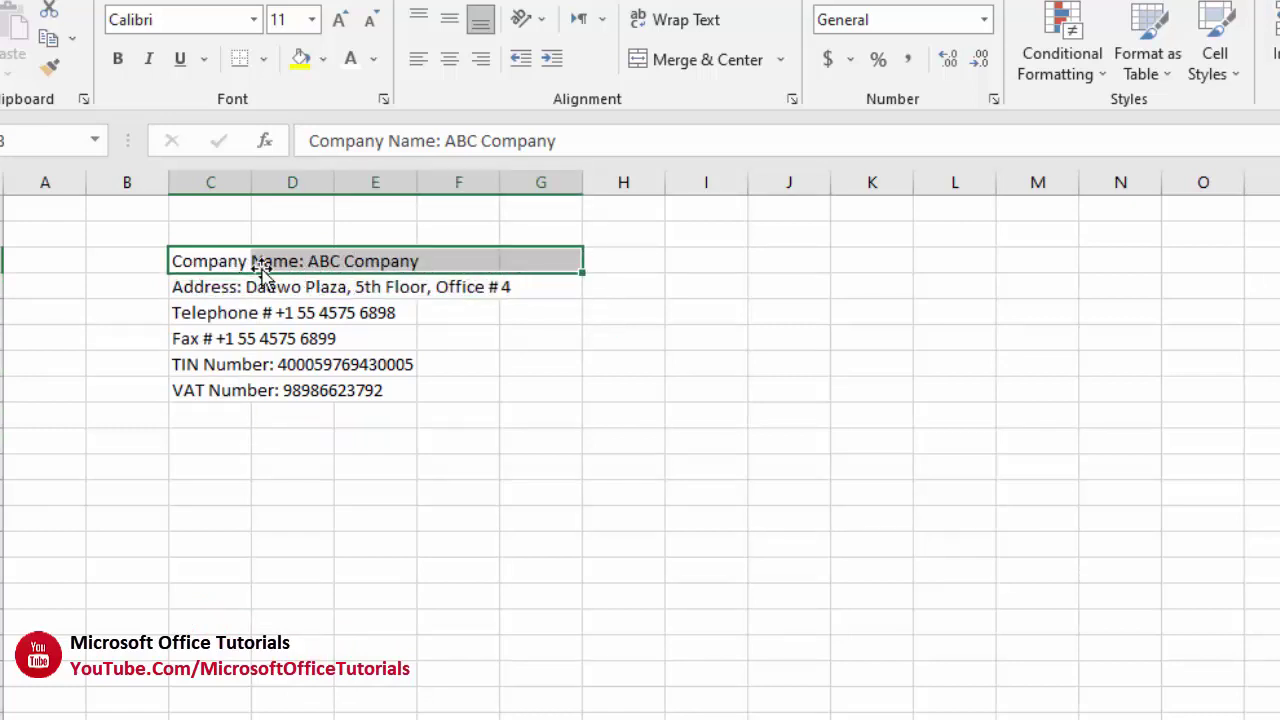
drag(234, 260, 226, 382)
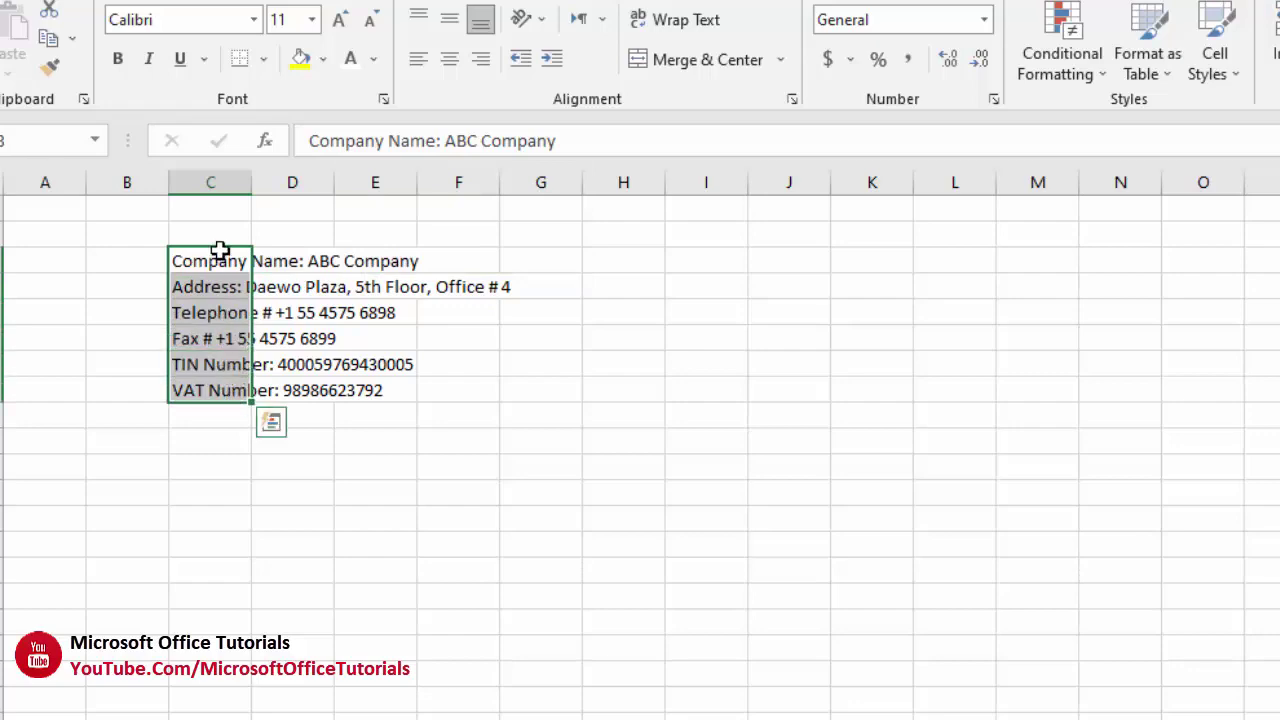
Step: Merge & Center the Company Name, Address and Telephone rows across C to G, then undo it
drag(212, 257, 518, 254)
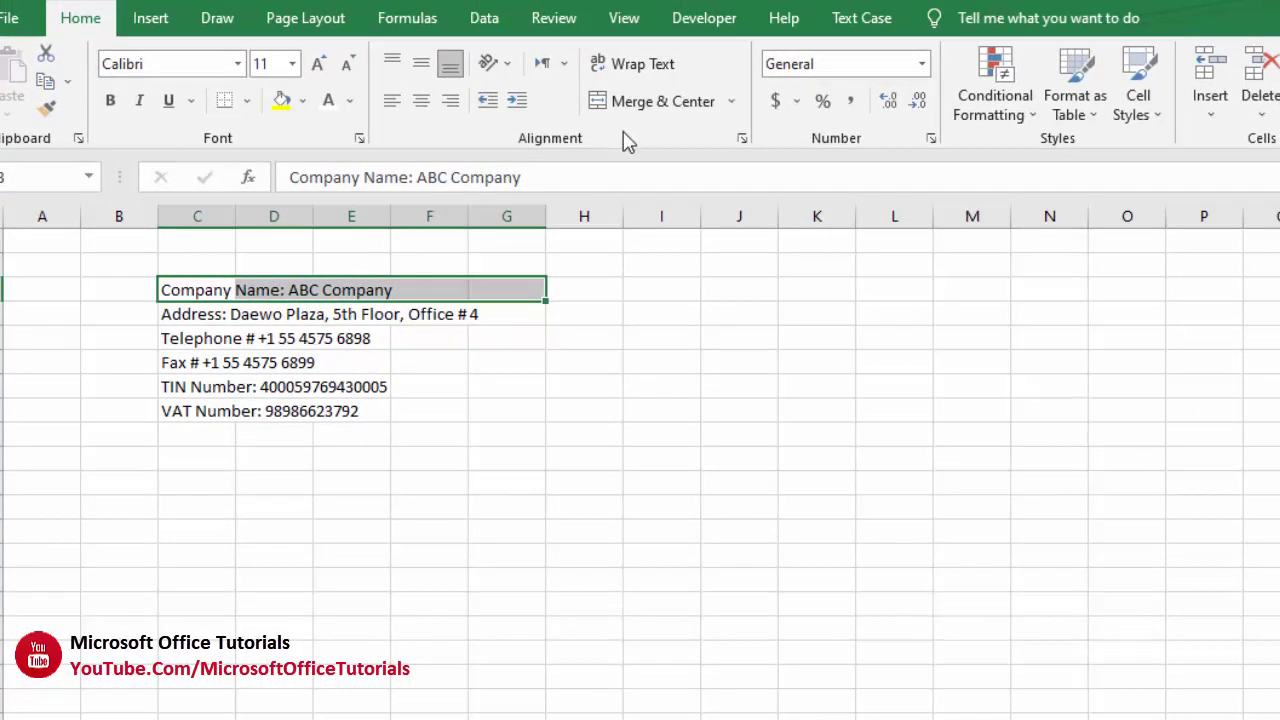
click(622, 104)
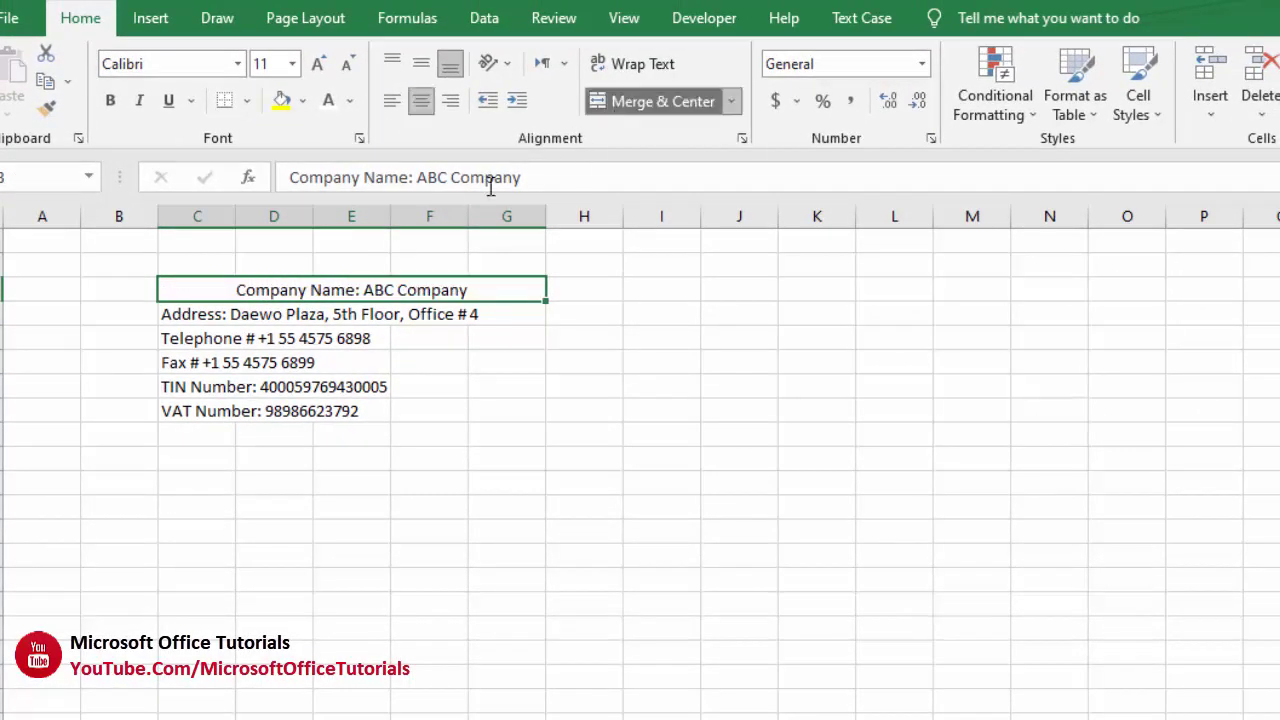
drag(191, 316, 497, 311)
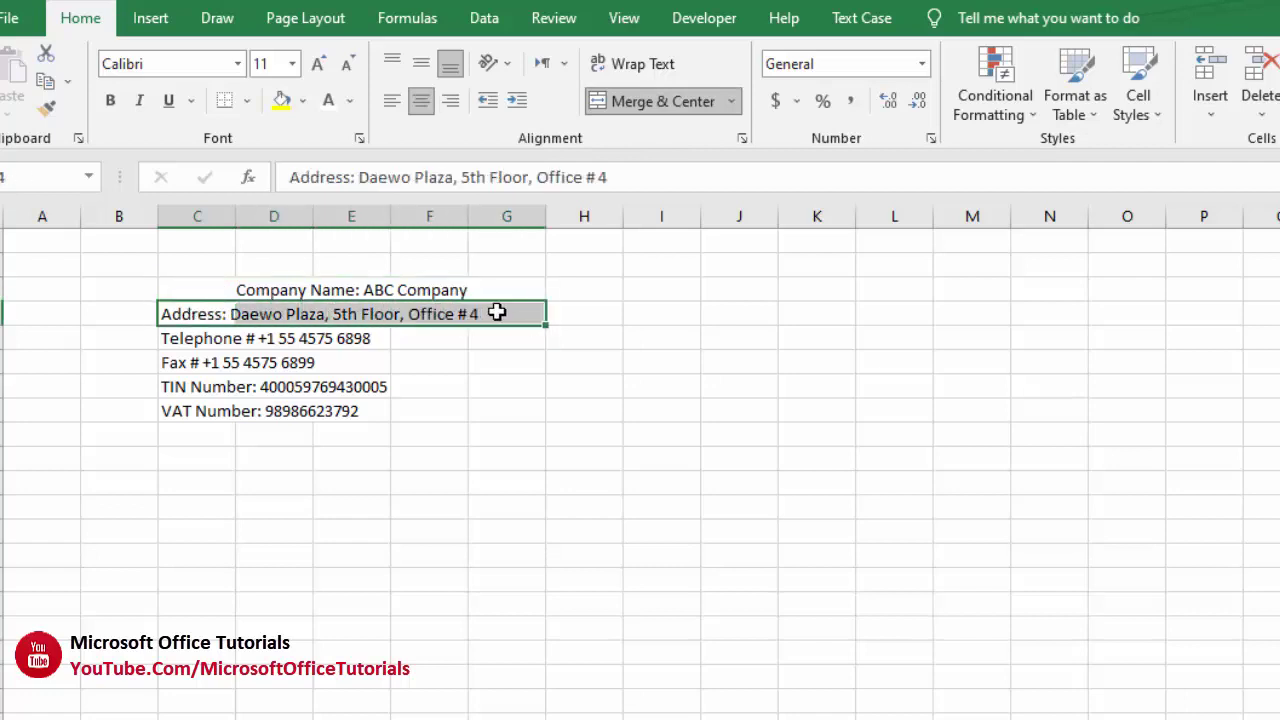
click(648, 100)
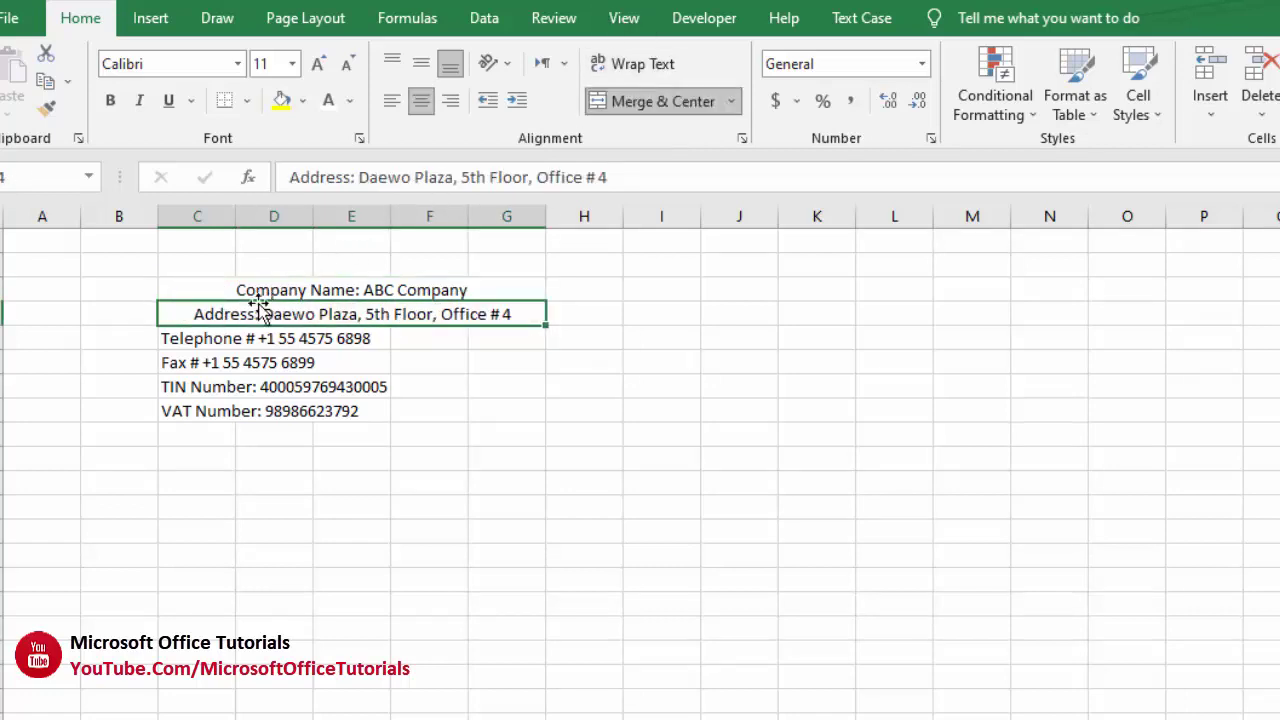
drag(200, 340, 494, 337)
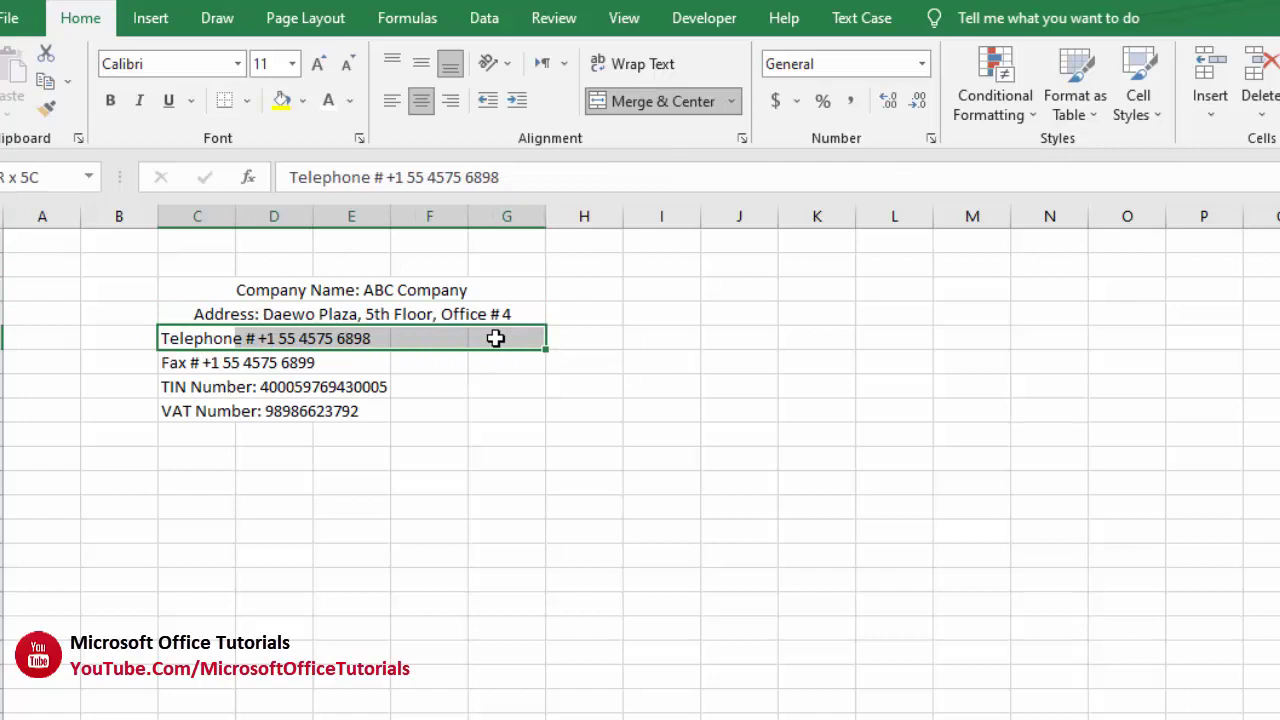
click(646, 104)
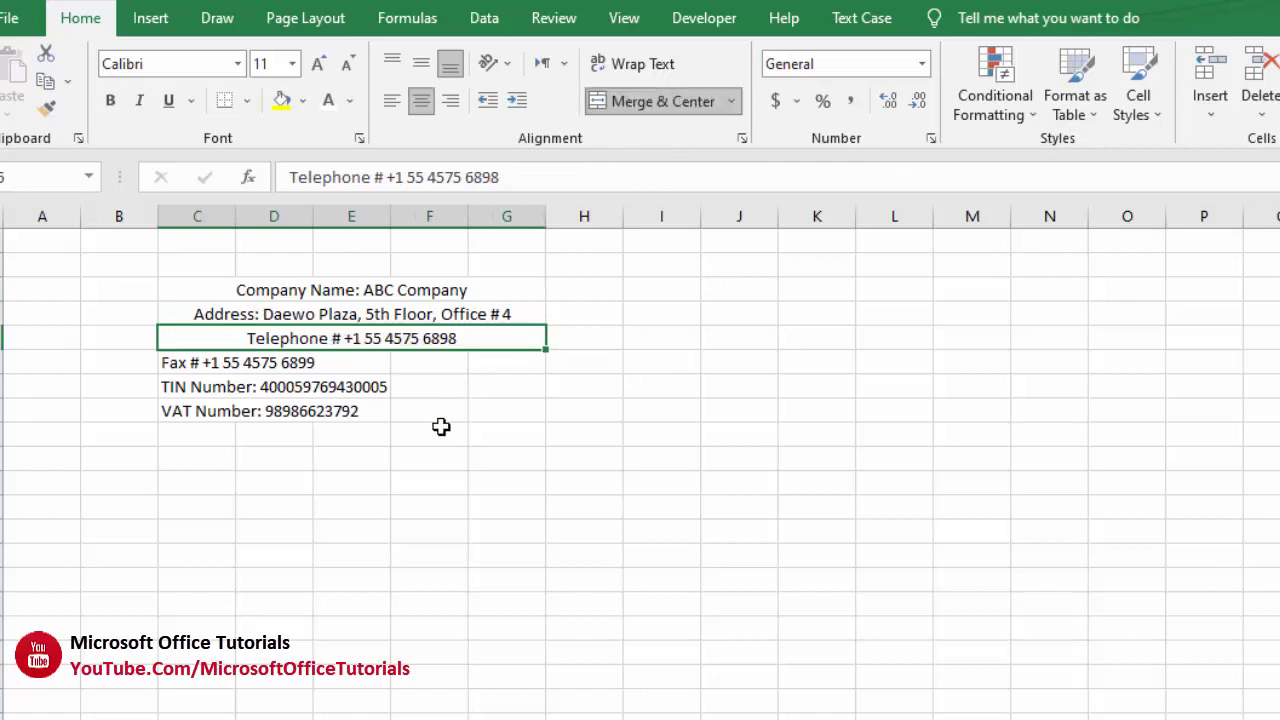
key(ctrl+z)
key(ctrl+z)
key(ctrl+z)
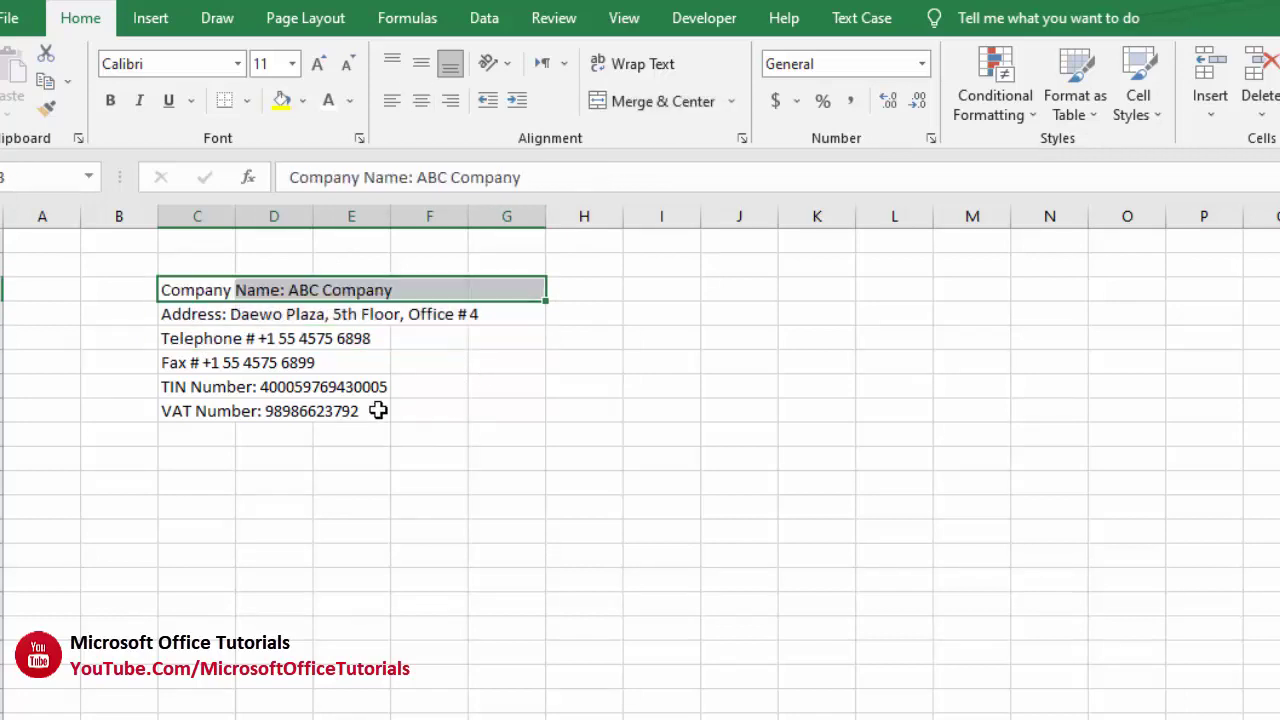
Step: Apply Merge Across to C5:G10 so each company-detail row spans C to G
drag(200, 291, 522, 411)
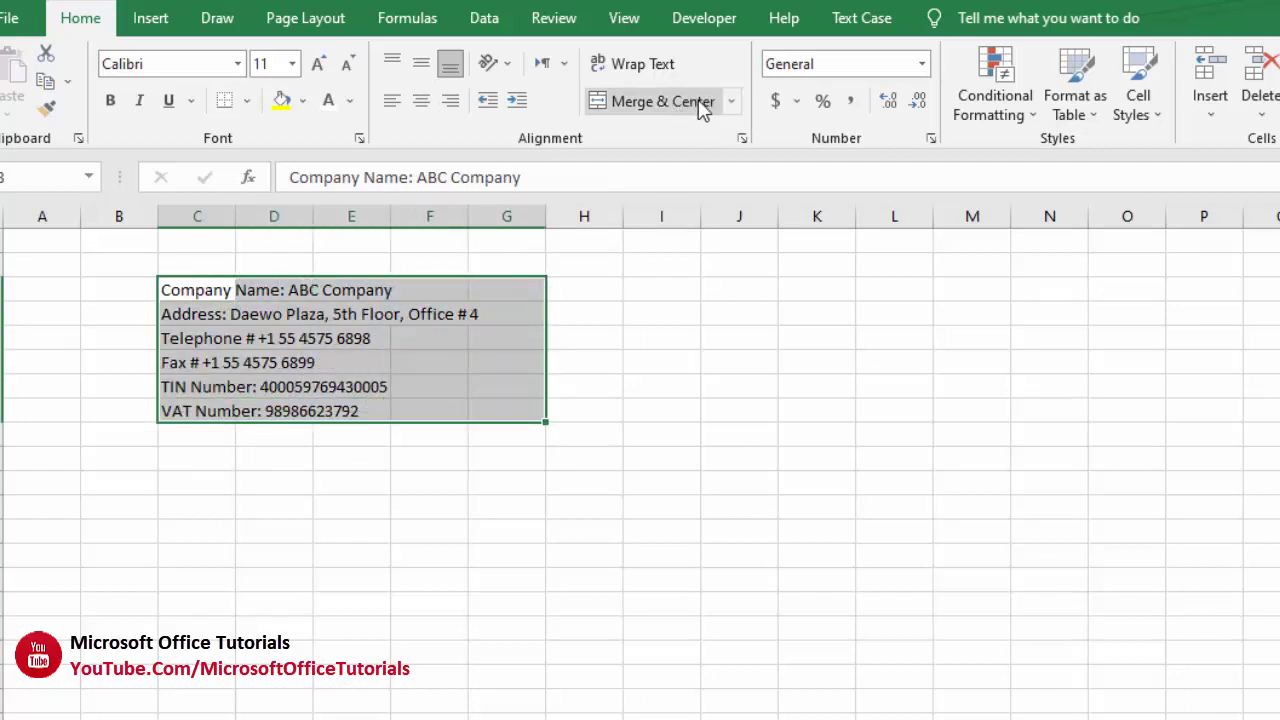
click(732, 102)
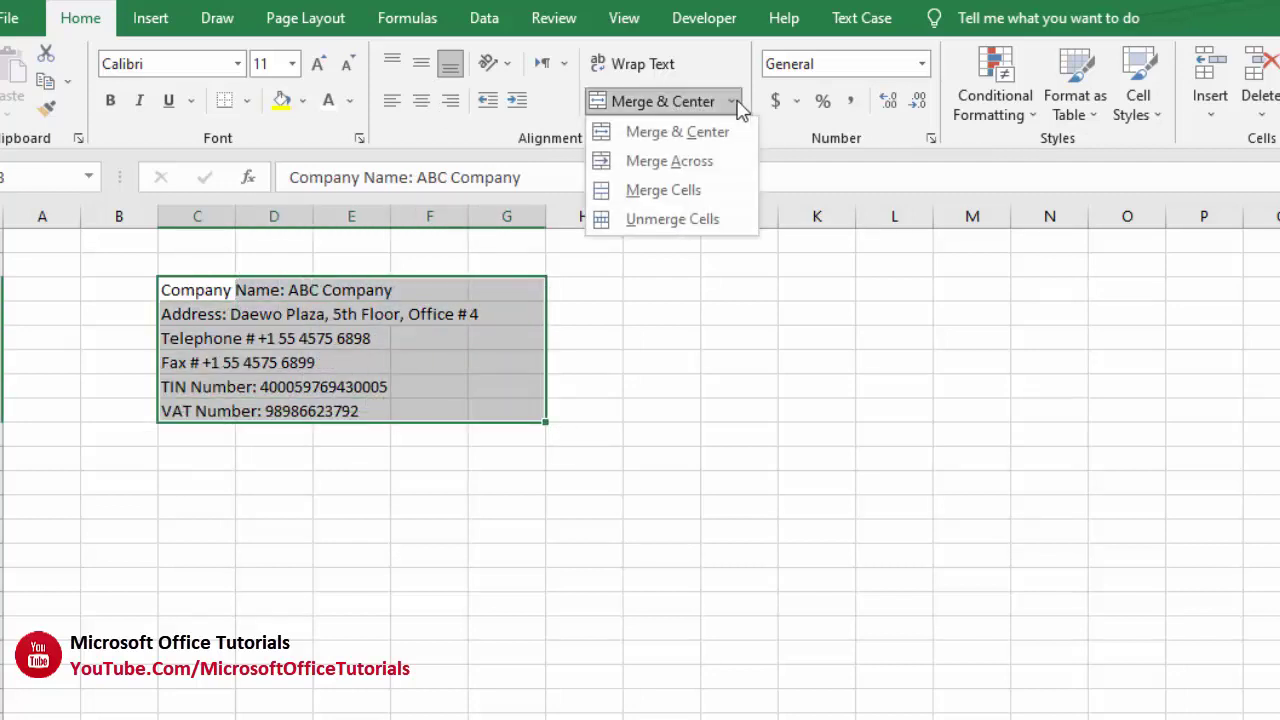
click(680, 163)
click(447, 314)
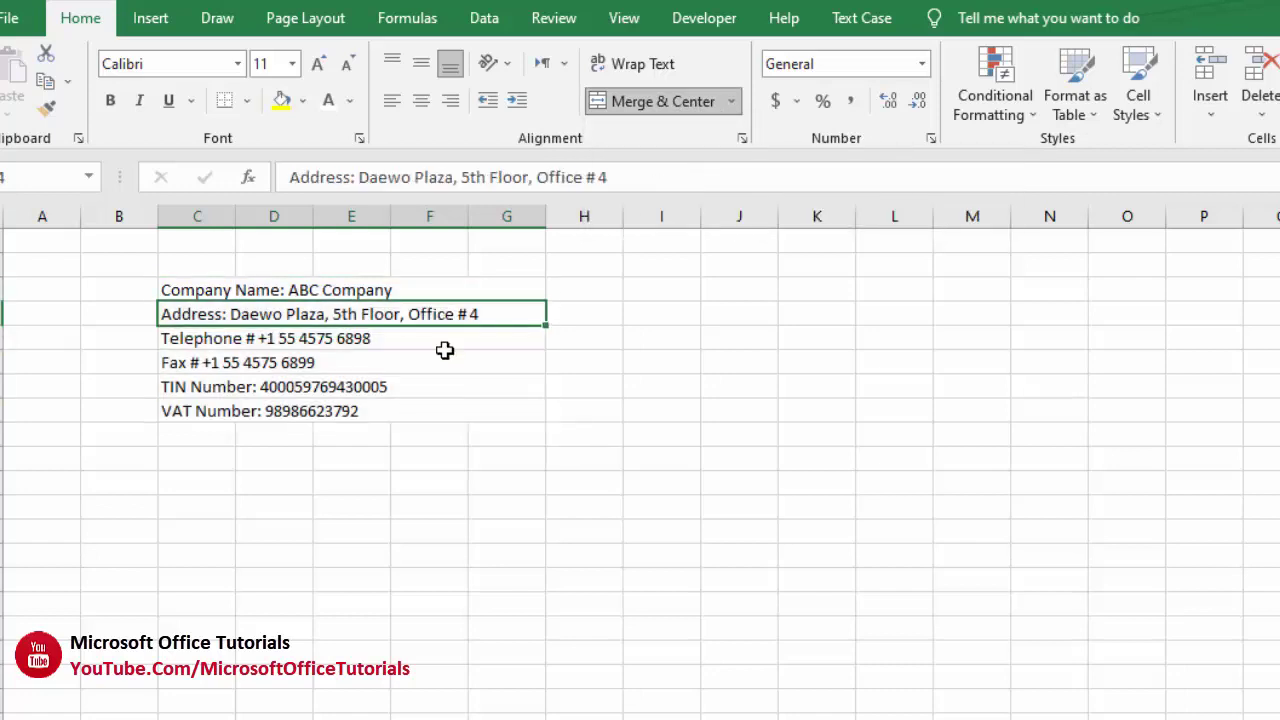
click(444, 362)
click(440, 392)
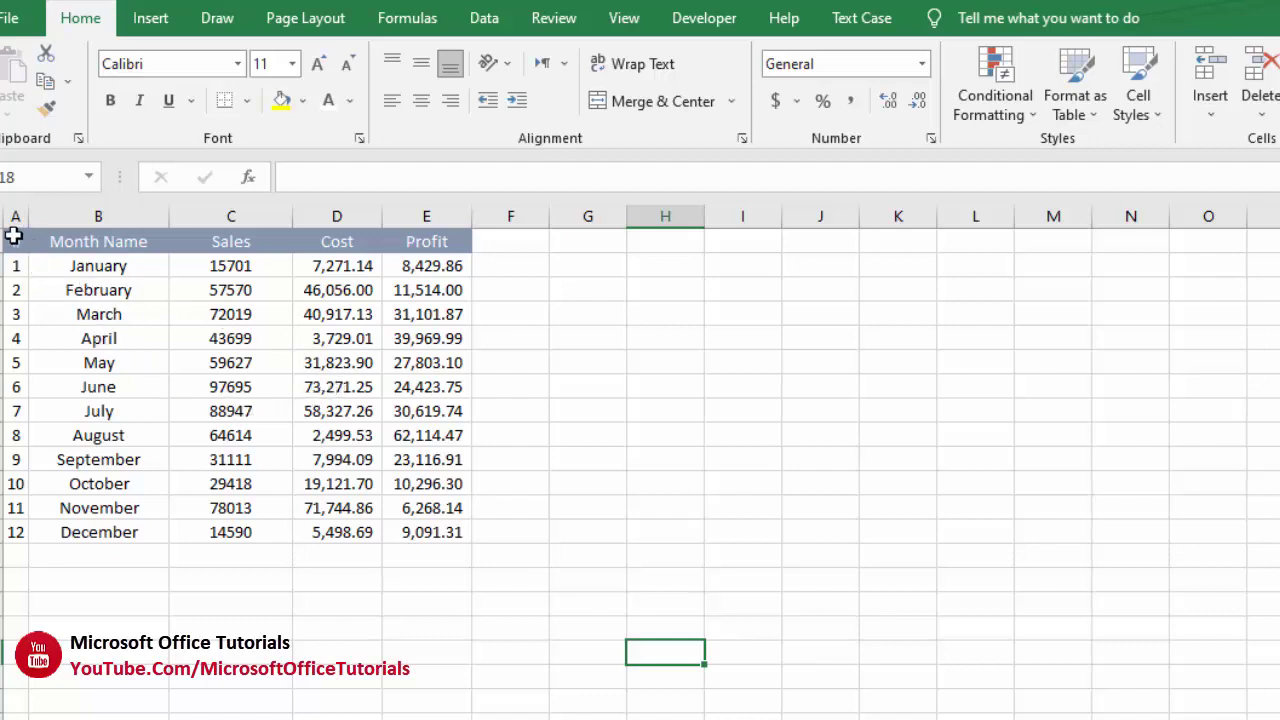
Step: Select the month table's formula cells with Go To Special > Formulas and fill them yellow
drag(14, 235, 424, 531)
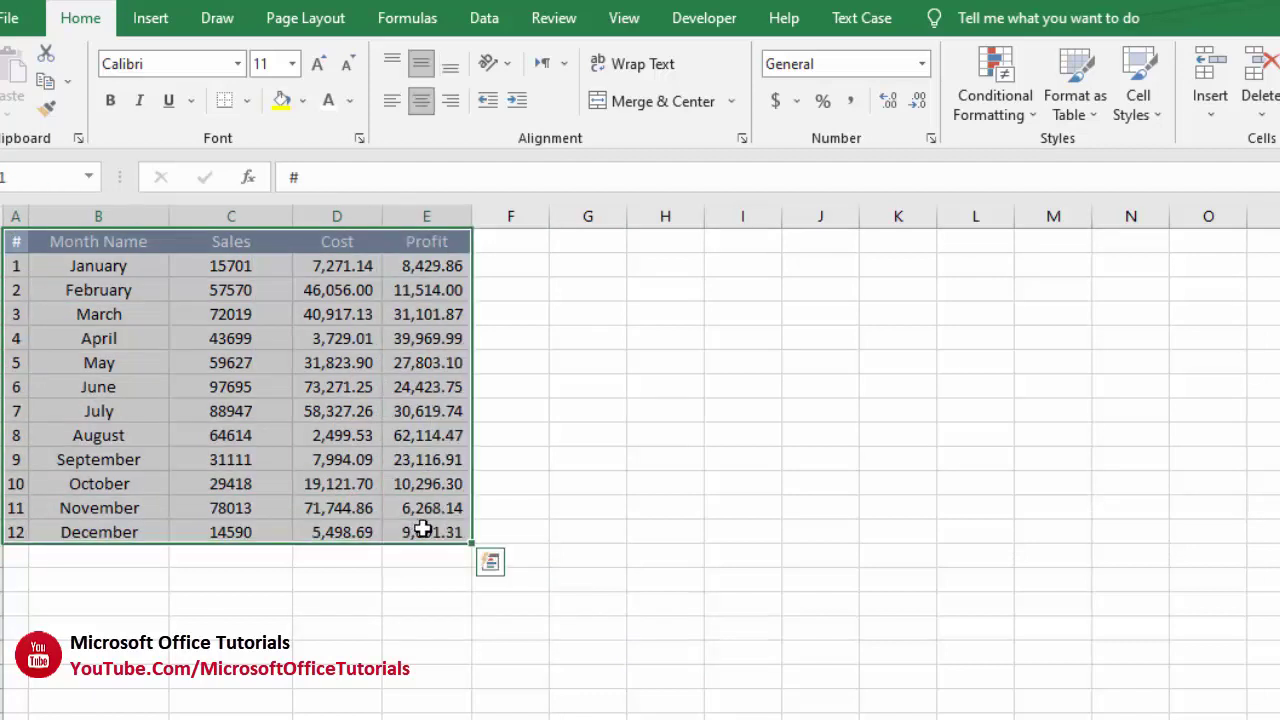
key(ctrl+g)
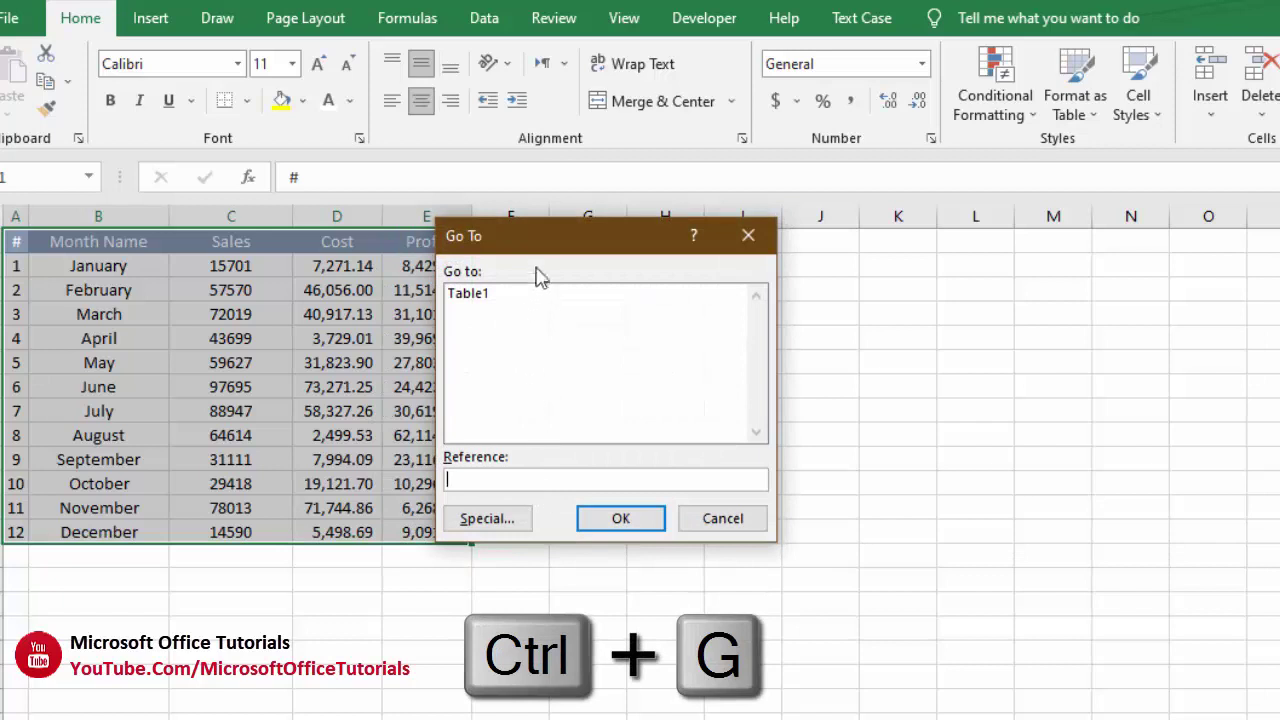
drag(543, 248, 515, 248)
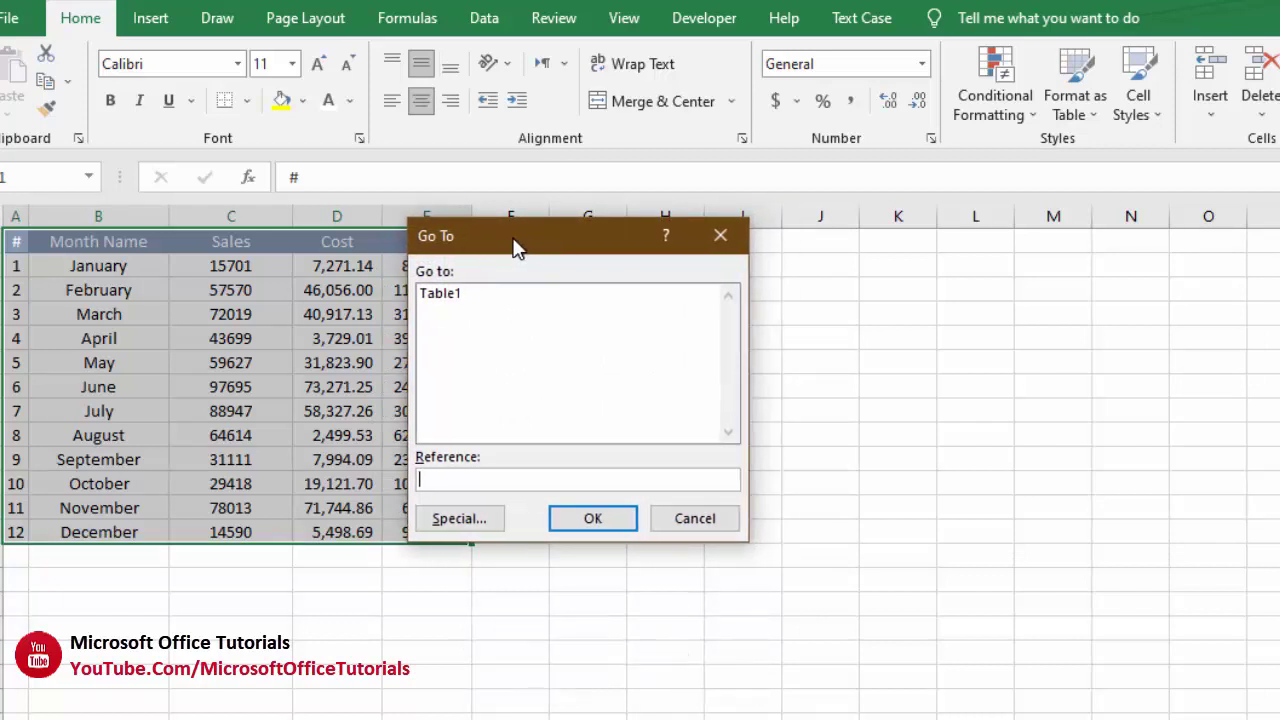
click(460, 517)
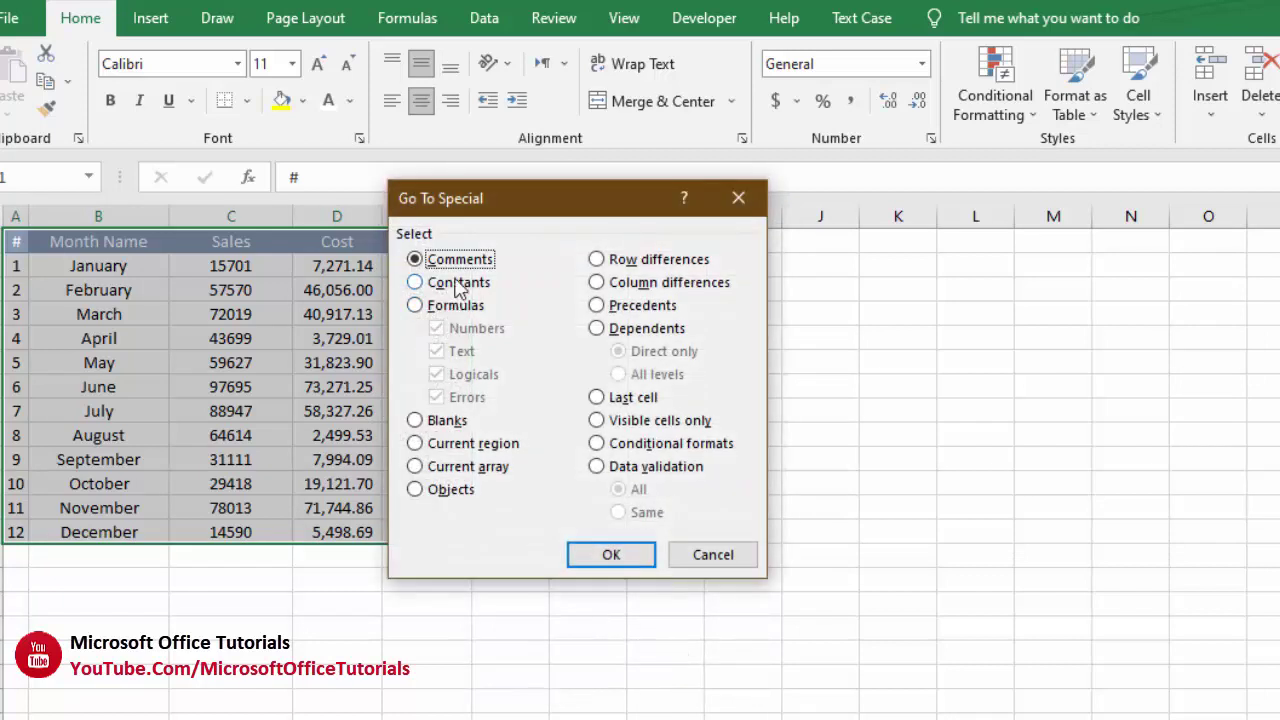
click(415, 306)
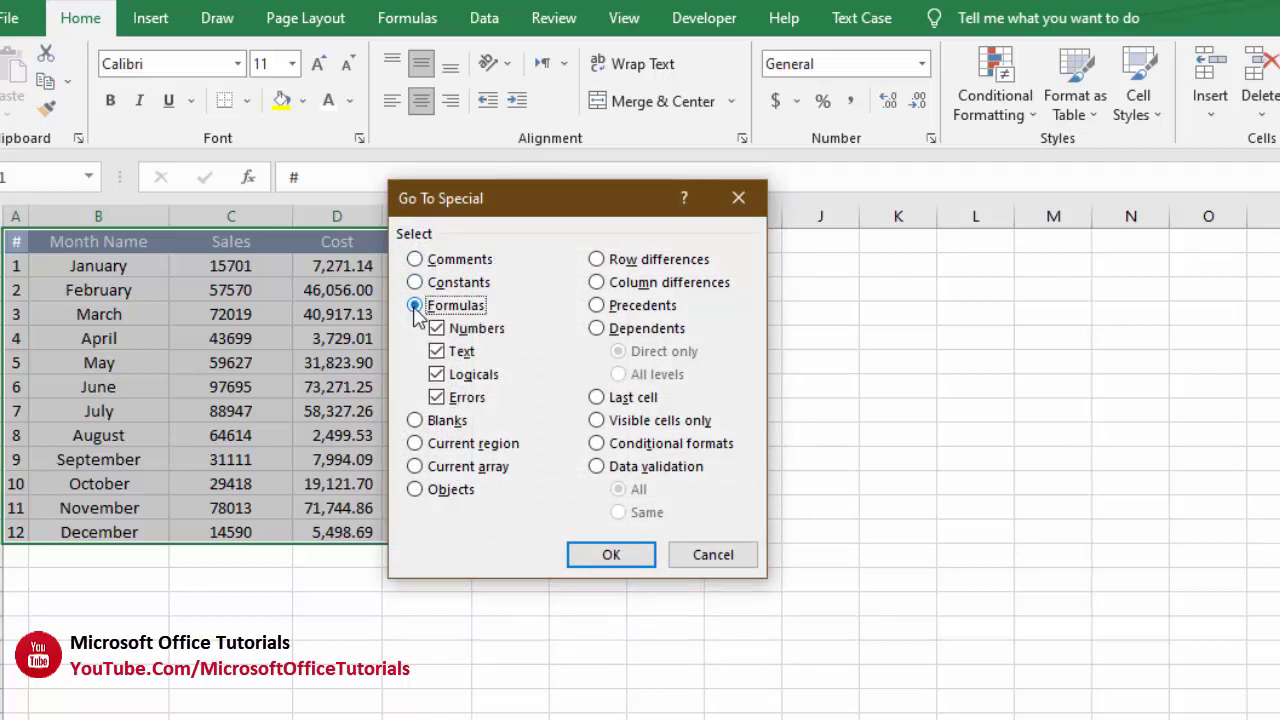
click(607, 556)
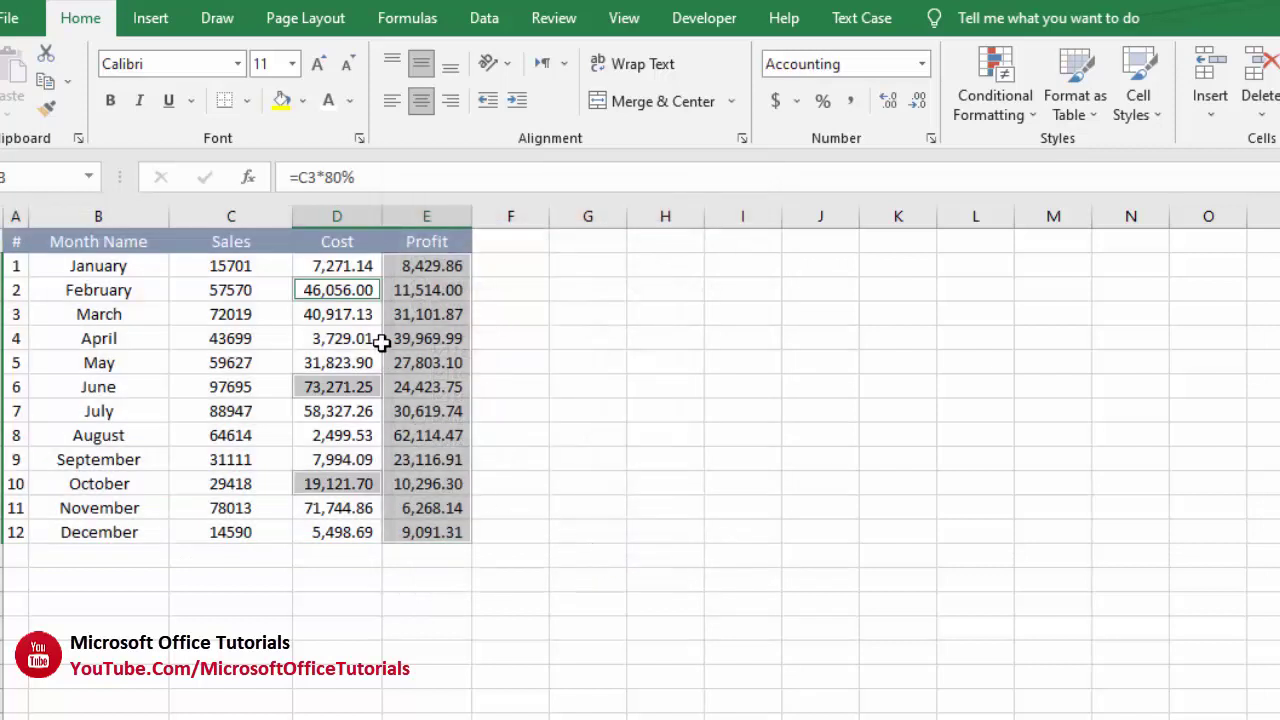
click(282, 103)
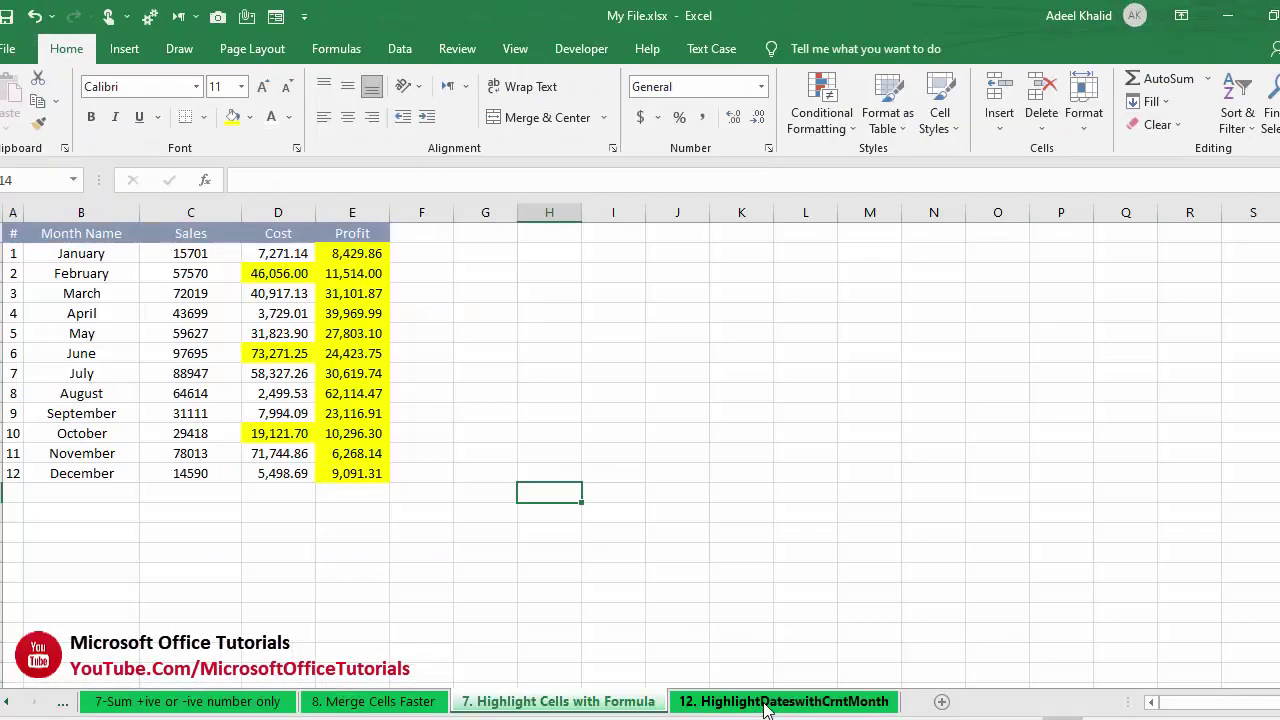
Step: On sheet 12, enter =TODAY() in F3, showing 7/21/2021 beside the joining dates
click(765, 703)
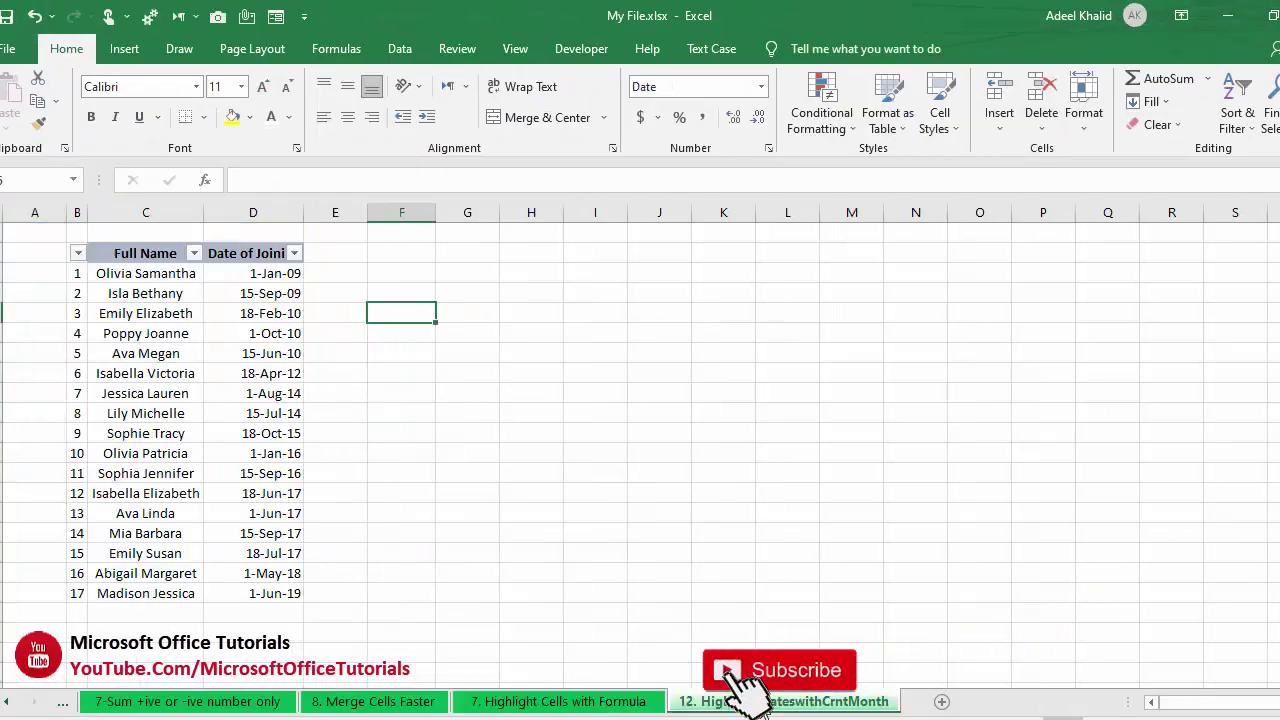
drag(283, 286, 276, 573)
click(381, 310)
text(=toda)
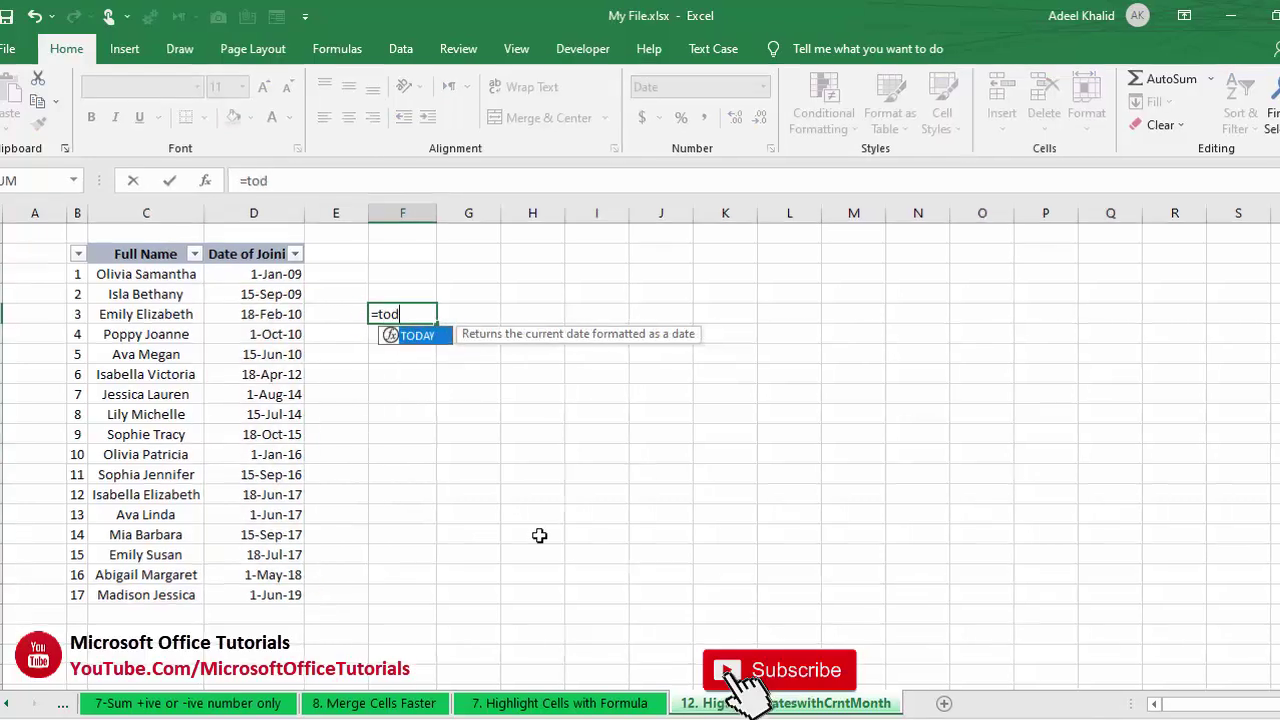
text(y())
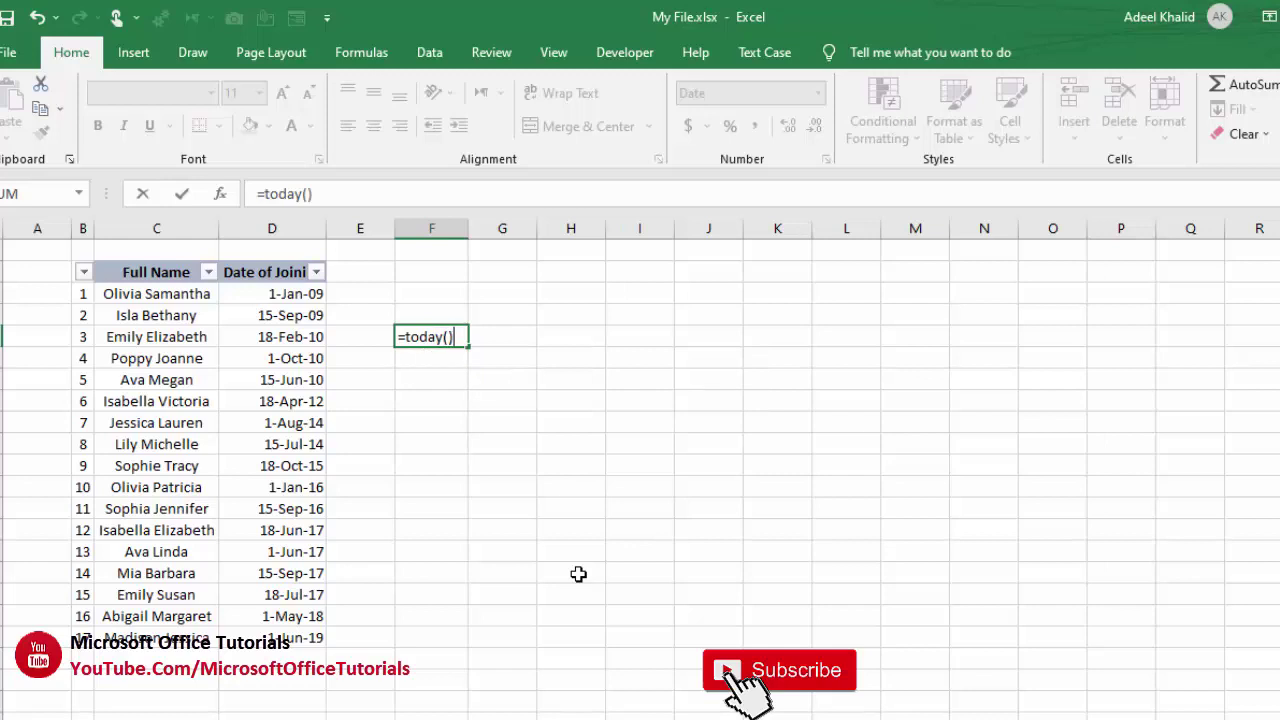
key(Return)
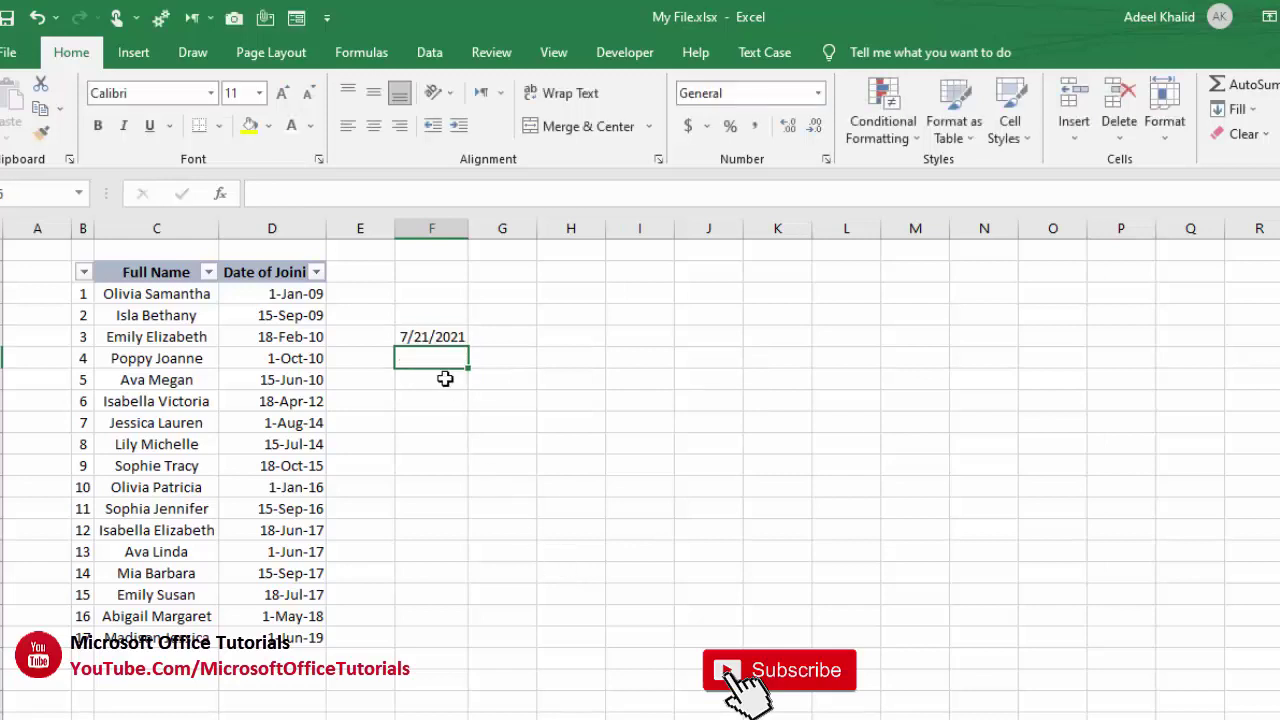
drag(305, 295, 300, 640)
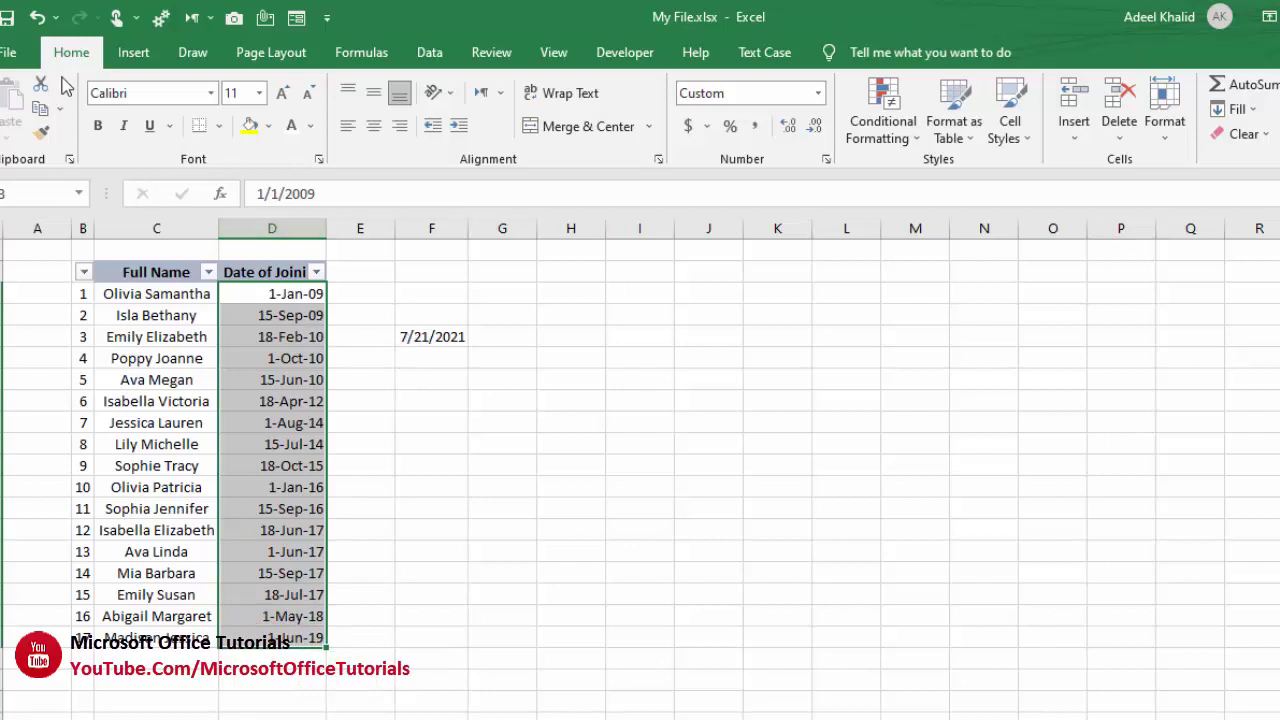
Step: Add a conditional formatting rule =Month(D3)=Month(Today()) with yellow fill to the Date of Joining column
click(873, 135)
click(876, 403)
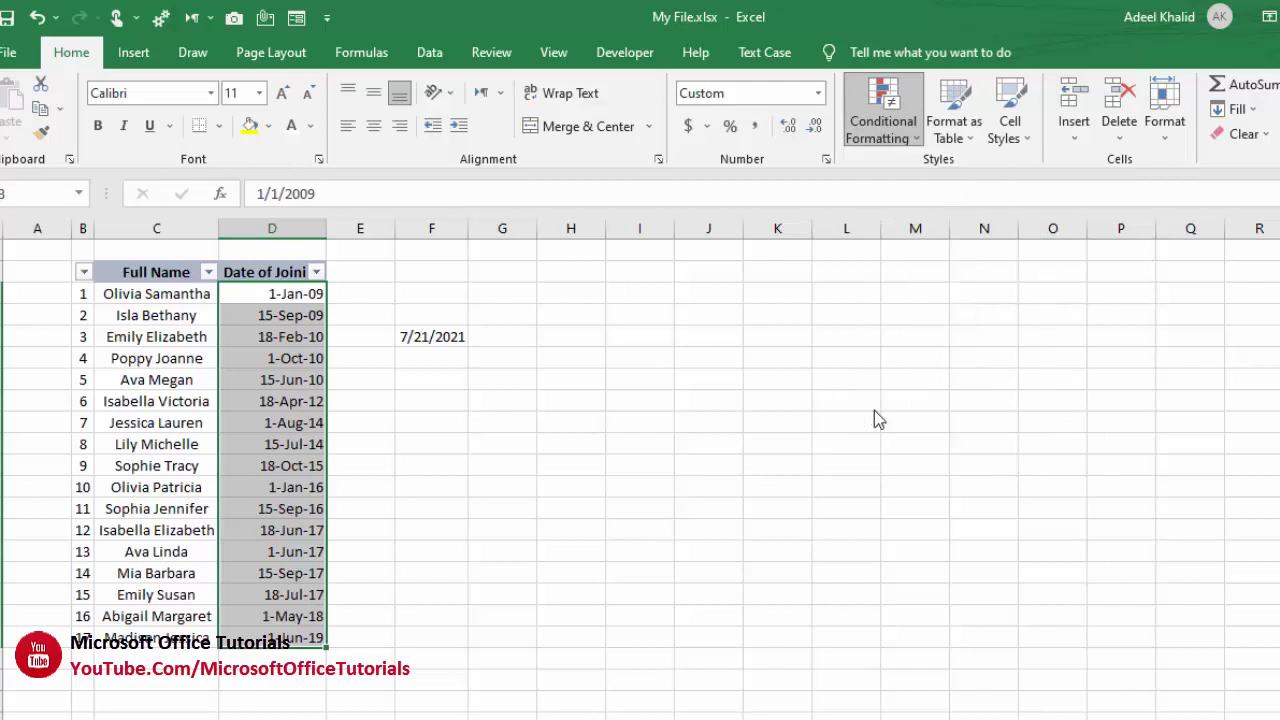
click(490, 314)
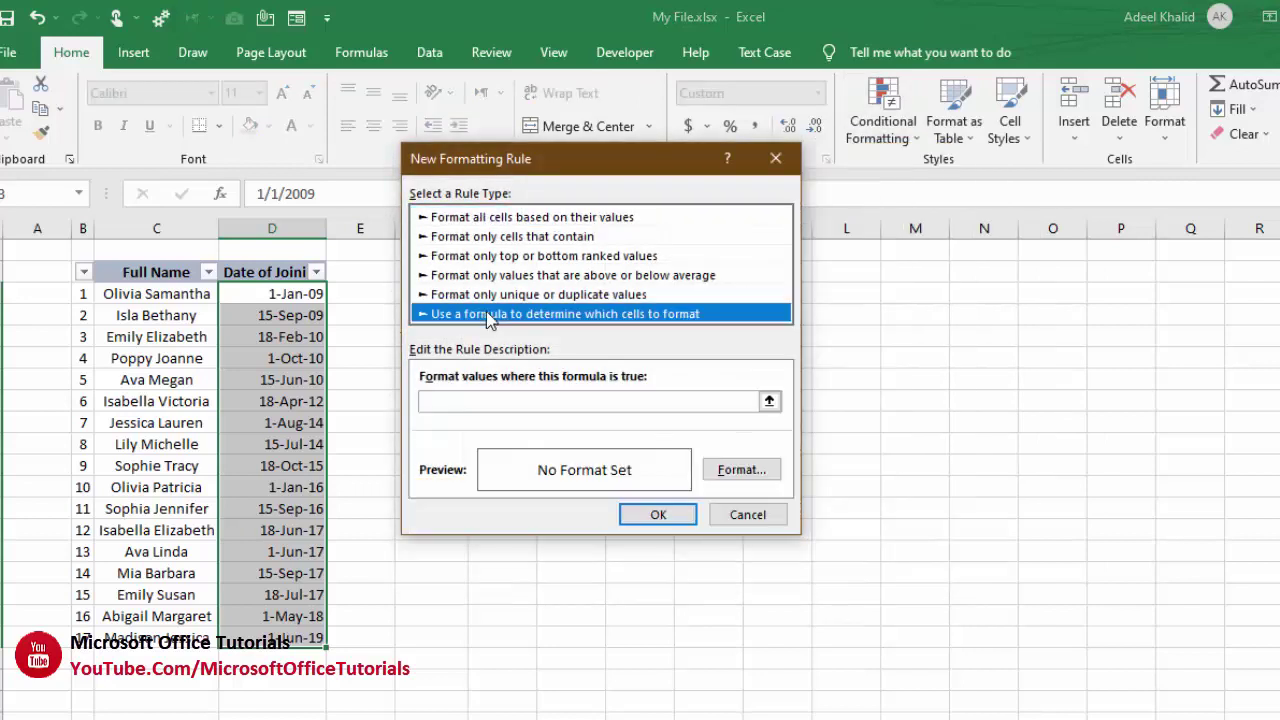
click(570, 401)
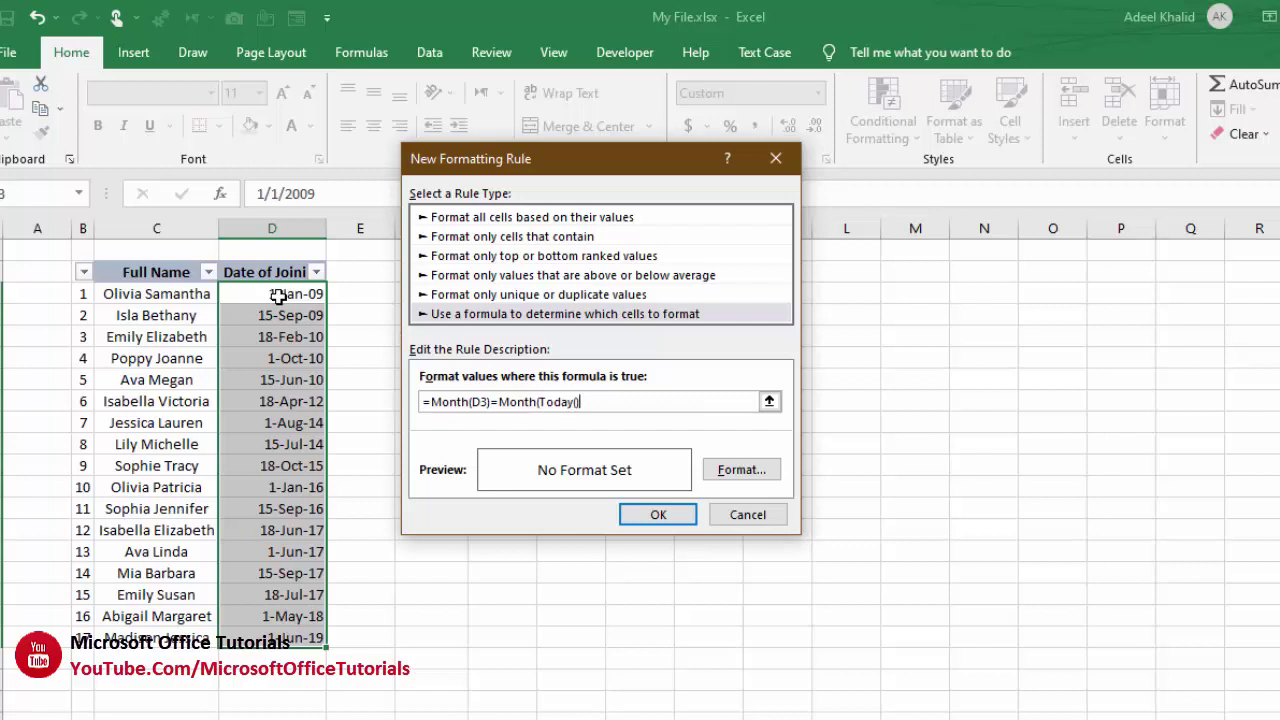
click(741, 469)
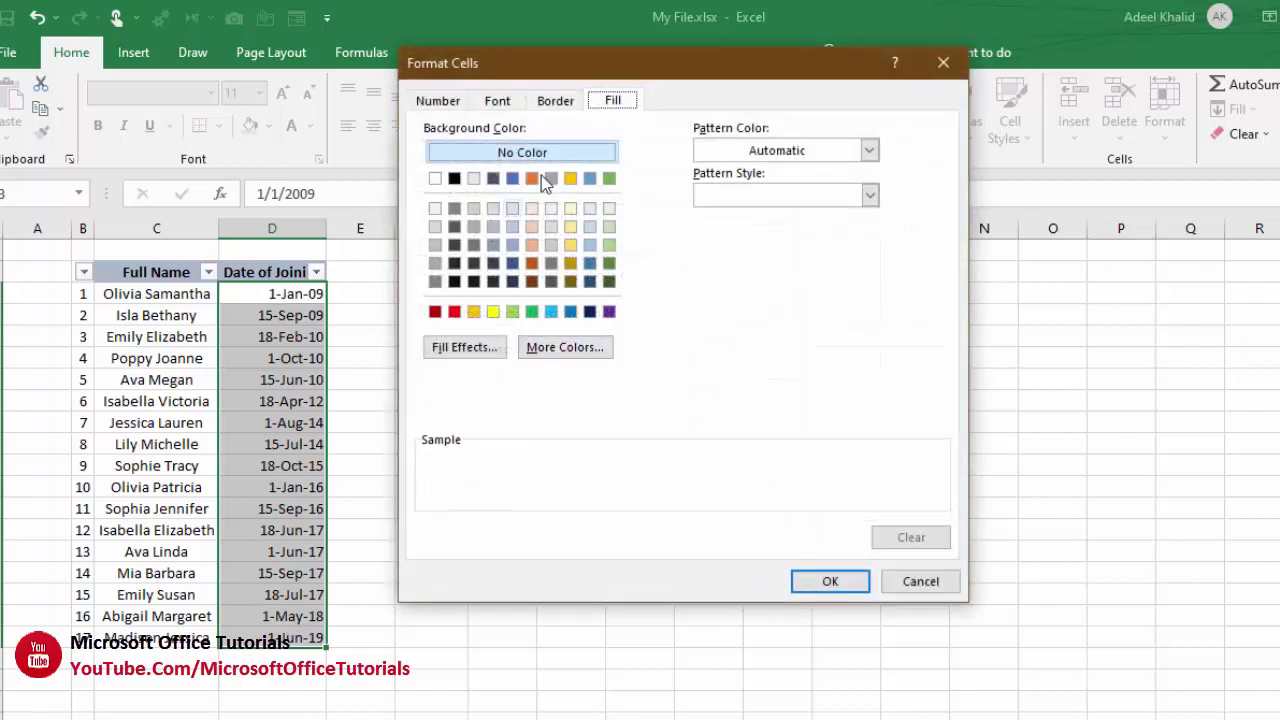
click(494, 312)
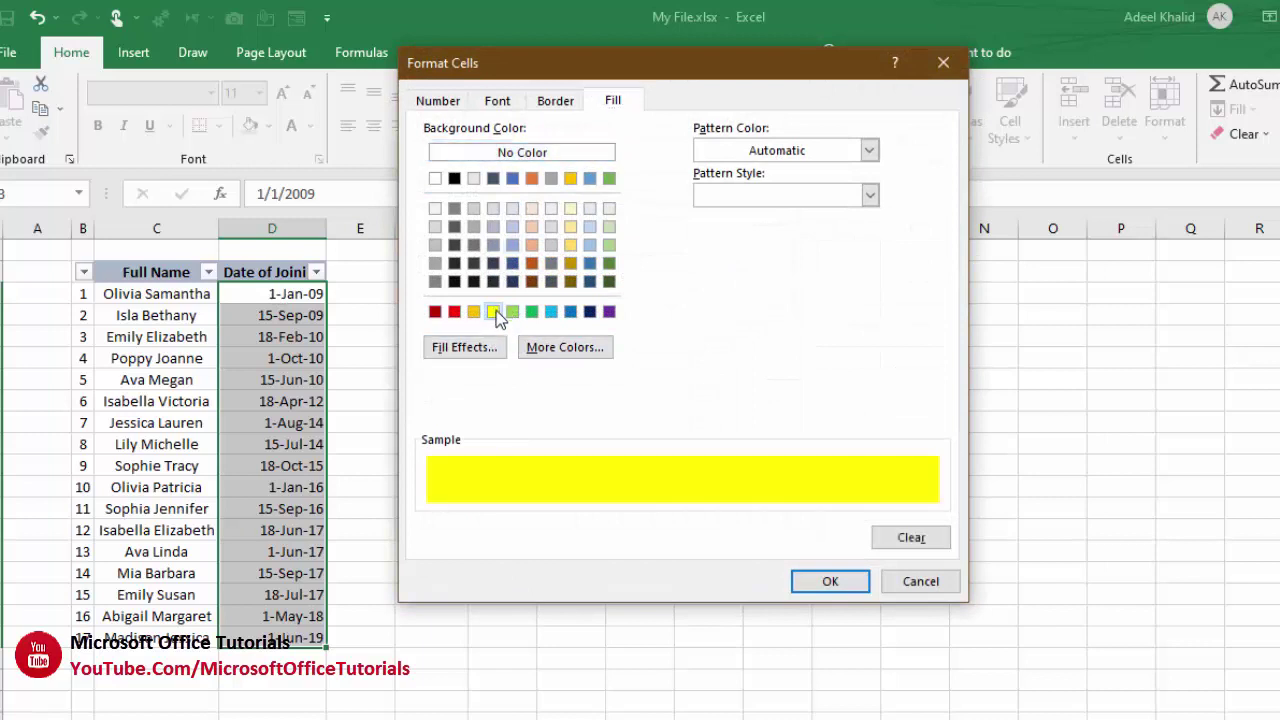
click(827, 580)
click(658, 514)
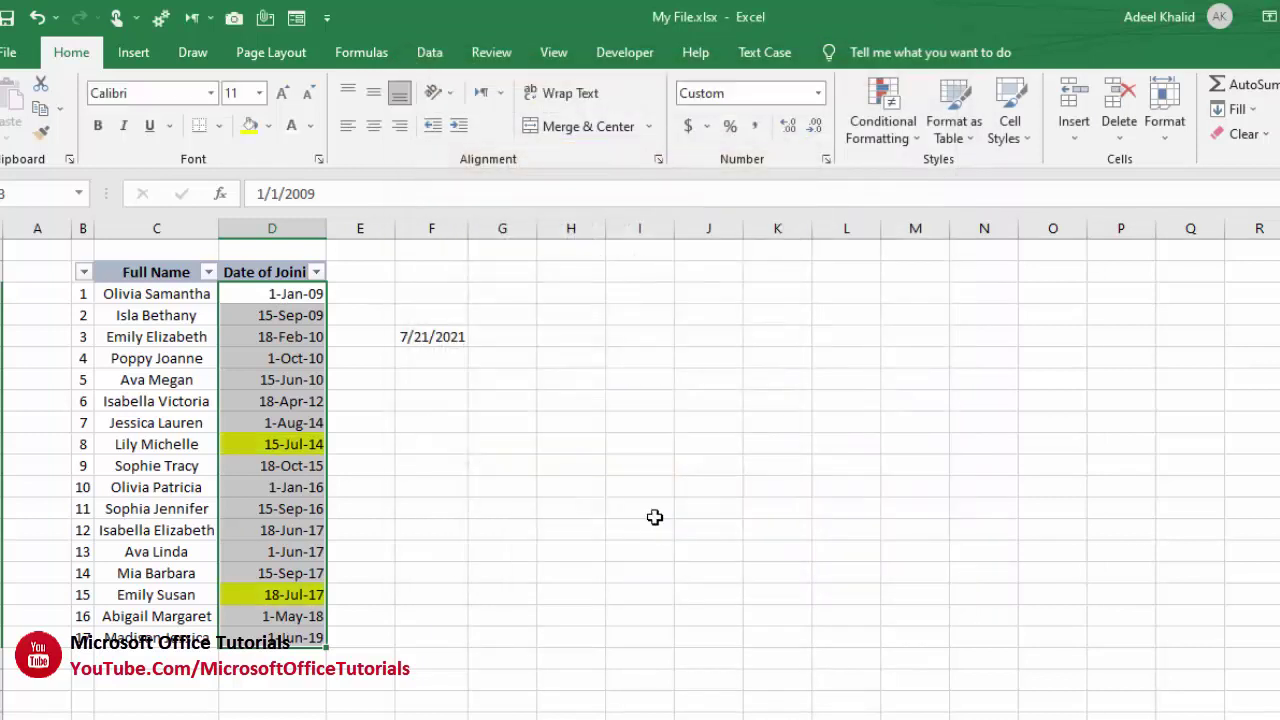
Step: Check that July dates are yellow while June, October and May dates are not
click(374, 480)
click(300, 444)
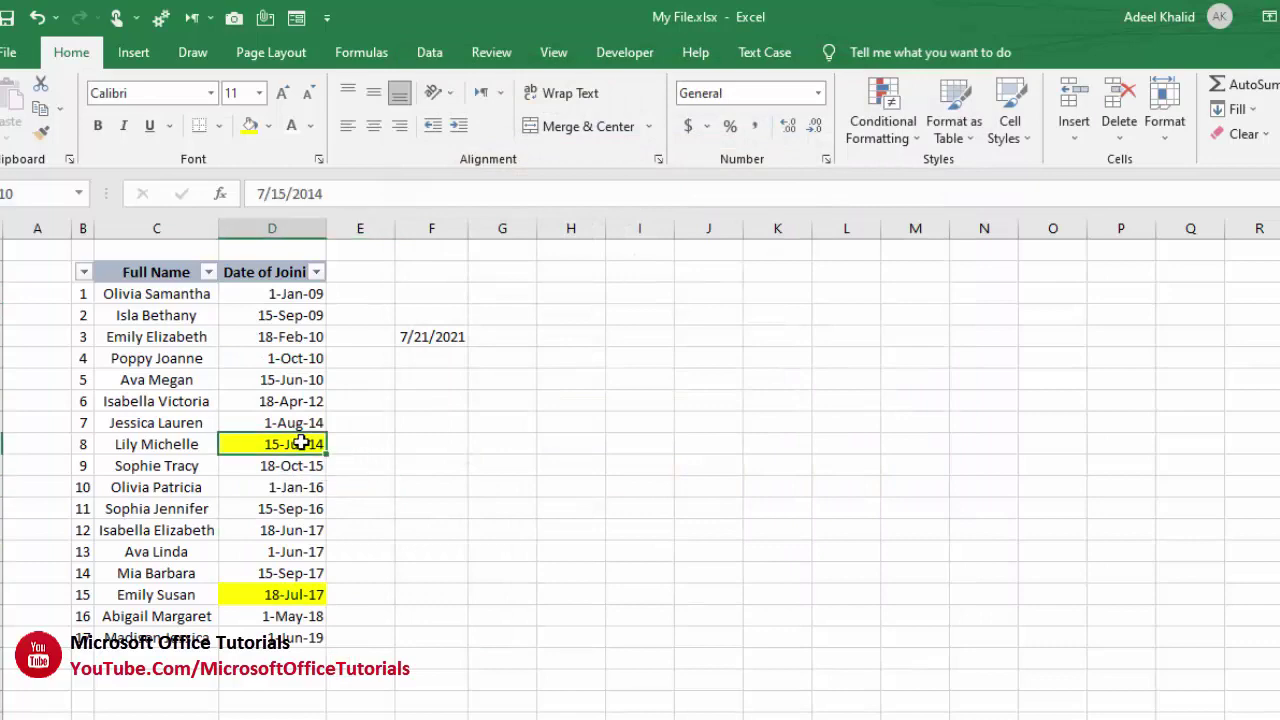
click(296, 381)
click(297, 464)
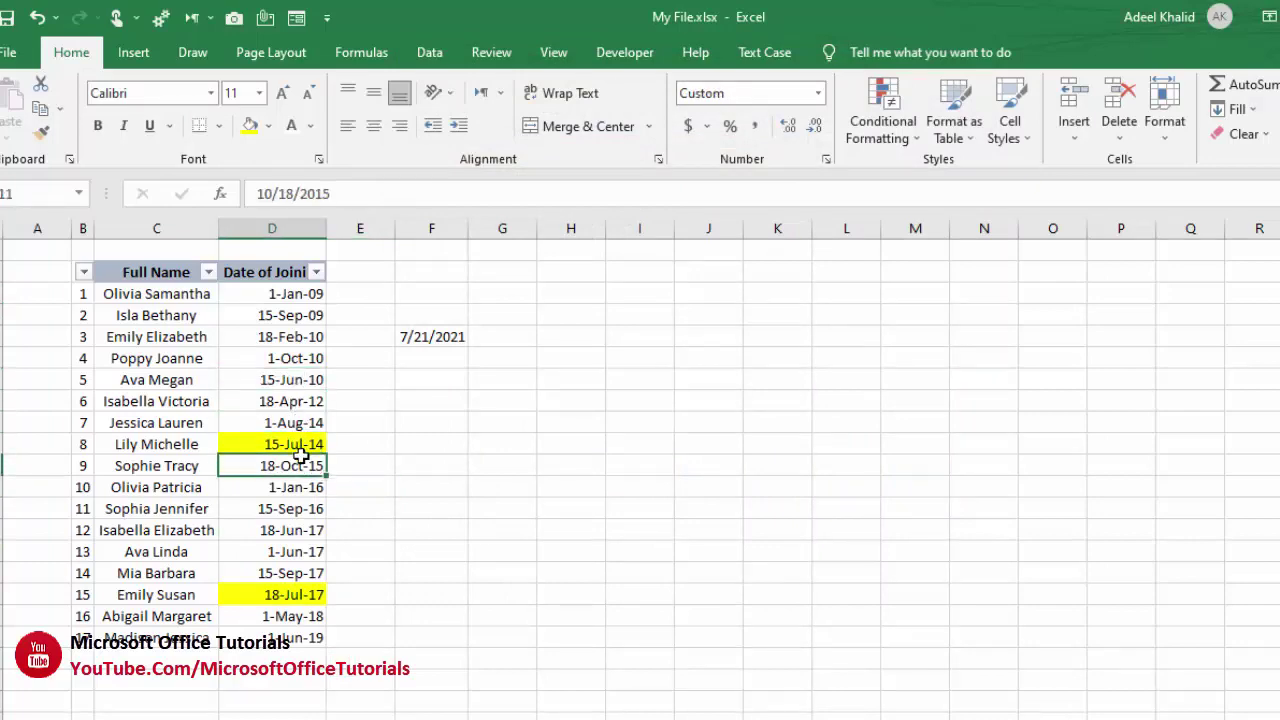
click(290, 610)
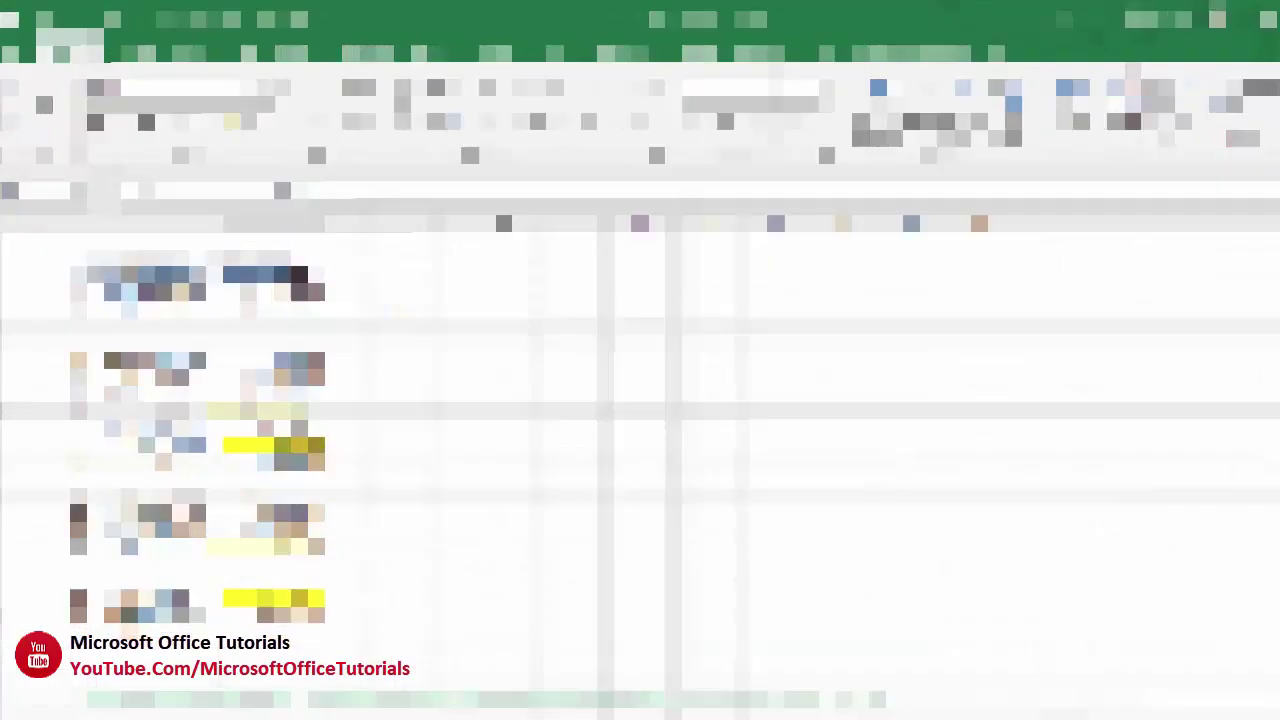